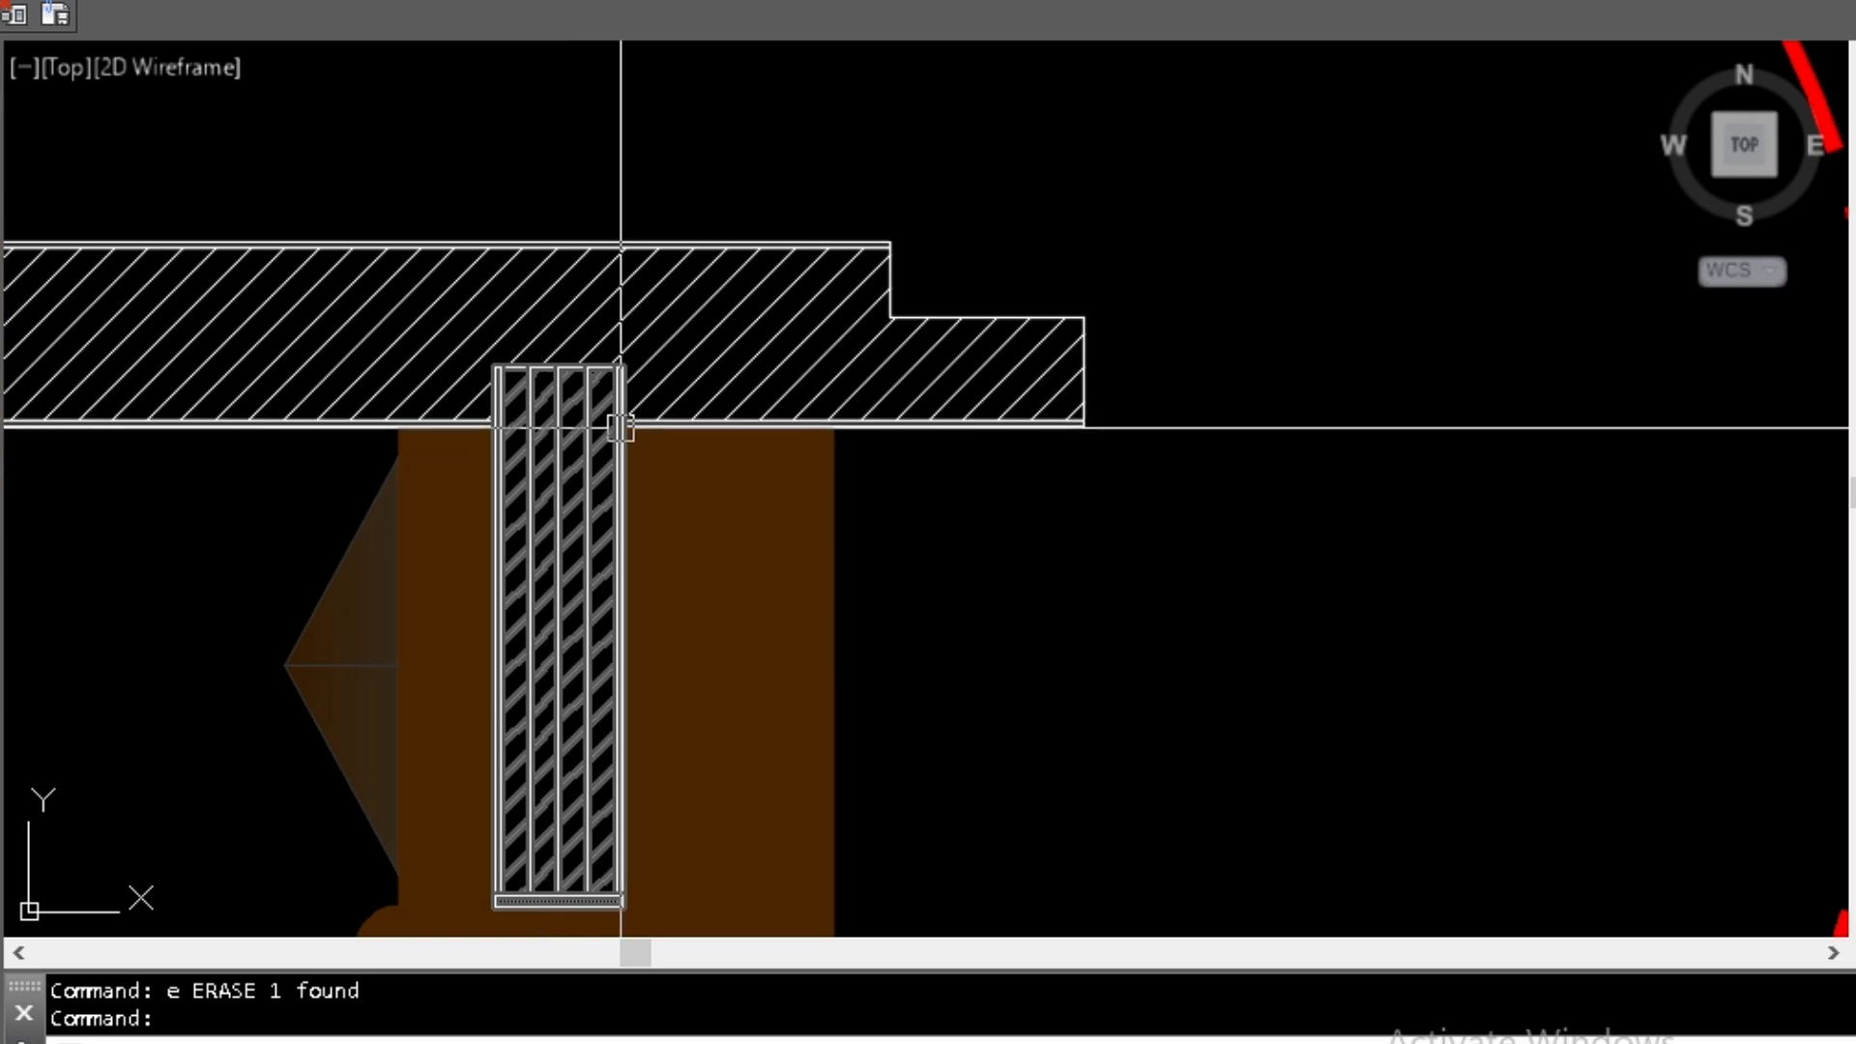
# Examine how the laminated apron board fits into the hatched tabletop and the leg in the section detail, relative to the table photo.
pyautogui.scroll(-3, 621, 422)
pyautogui.scroll(2, 791, 342)
pyautogui.scroll(2, 790, 341)
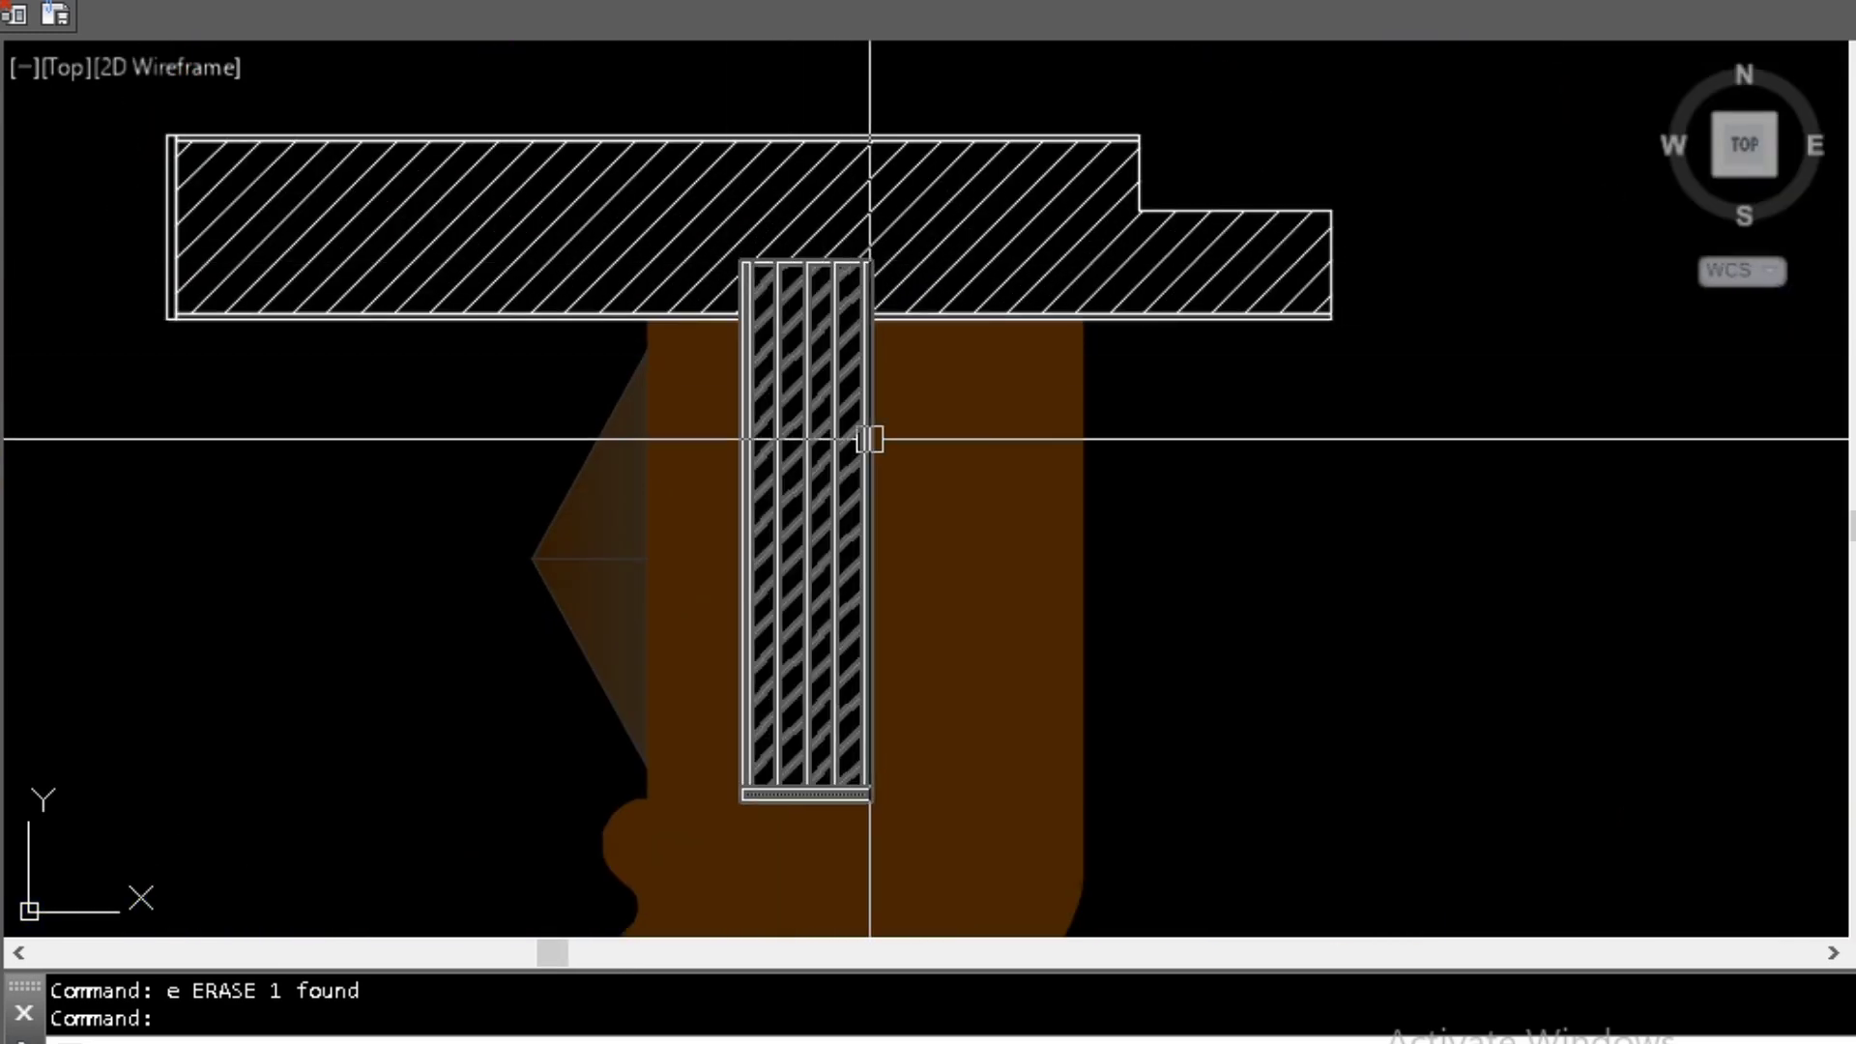
pyautogui.scroll(-2, 869, 439)
pyautogui.scroll(-1, 995, 319)
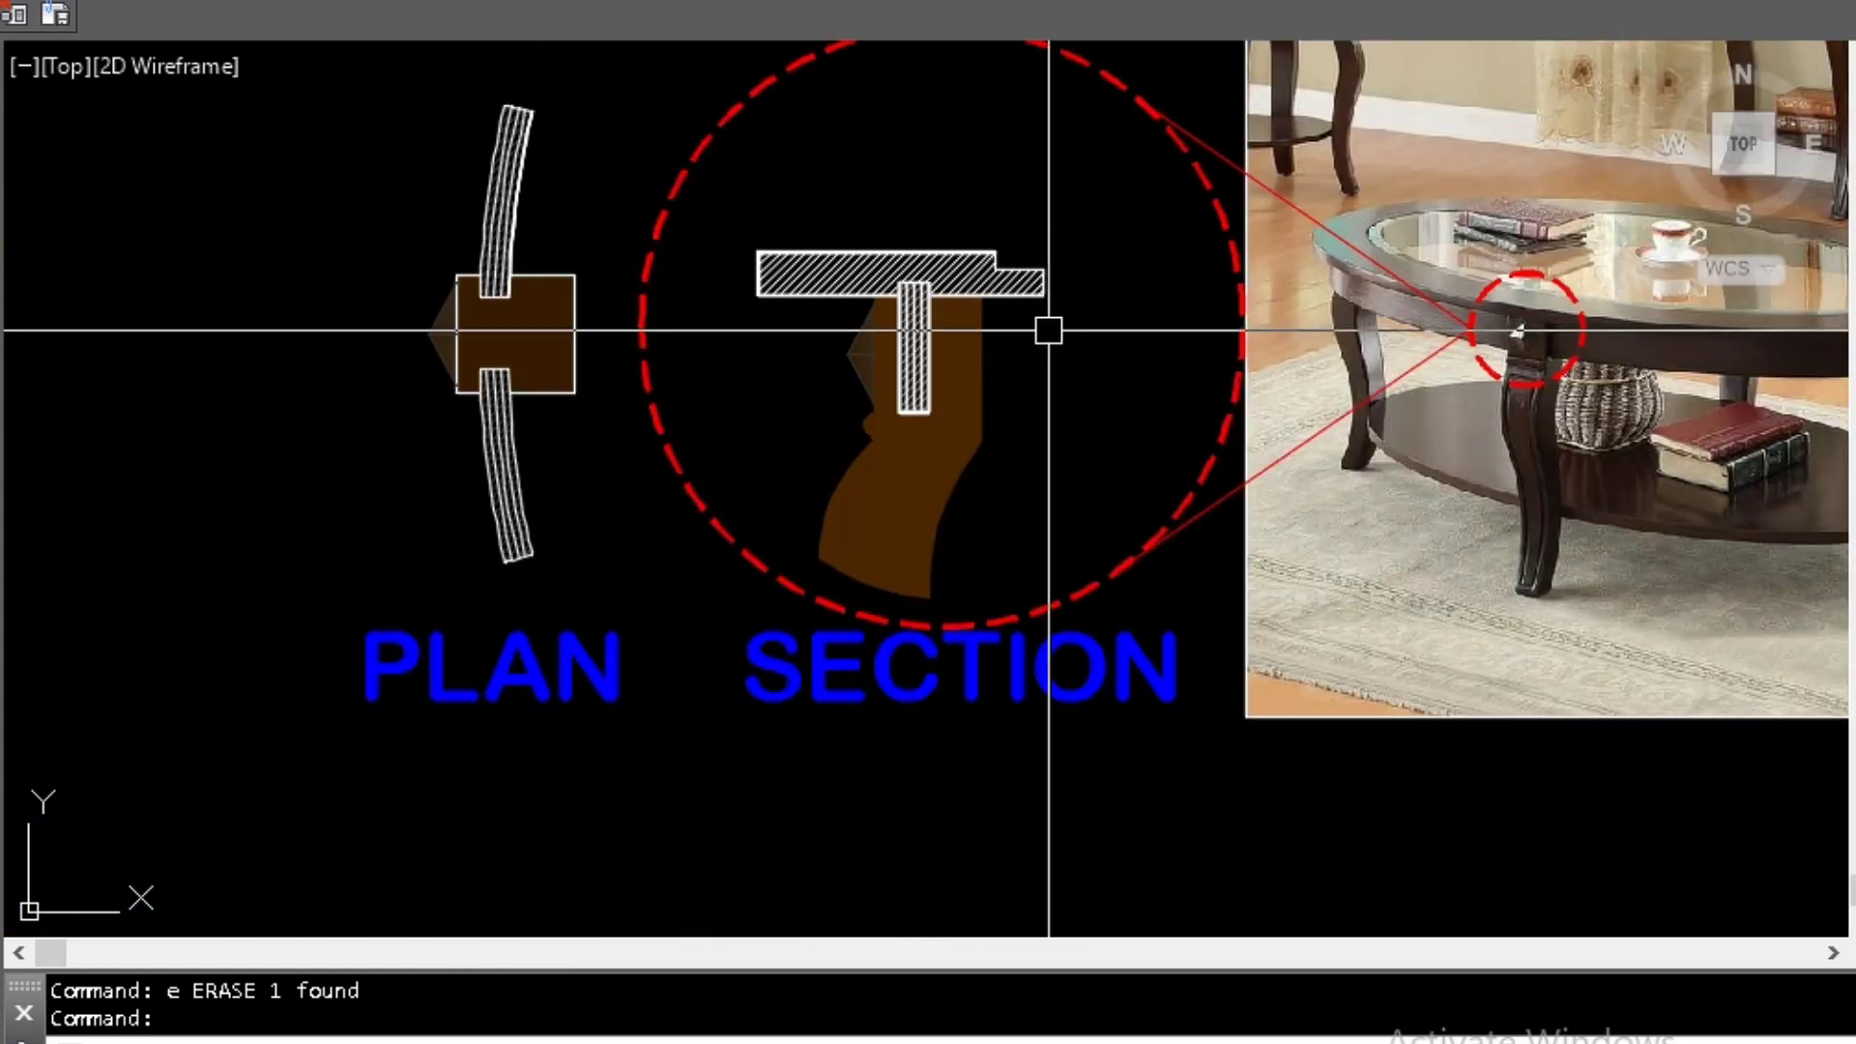
pyautogui.scroll(2, 1044, 319)
pyautogui.moveTo(995, 315)
pyautogui.mouseDown(button='middle')
pyautogui.moveTo(1002, 348)
pyautogui.moveTo(953, 348)
pyautogui.moveTo(869, 419)
pyautogui.mouseUp(button='middle')
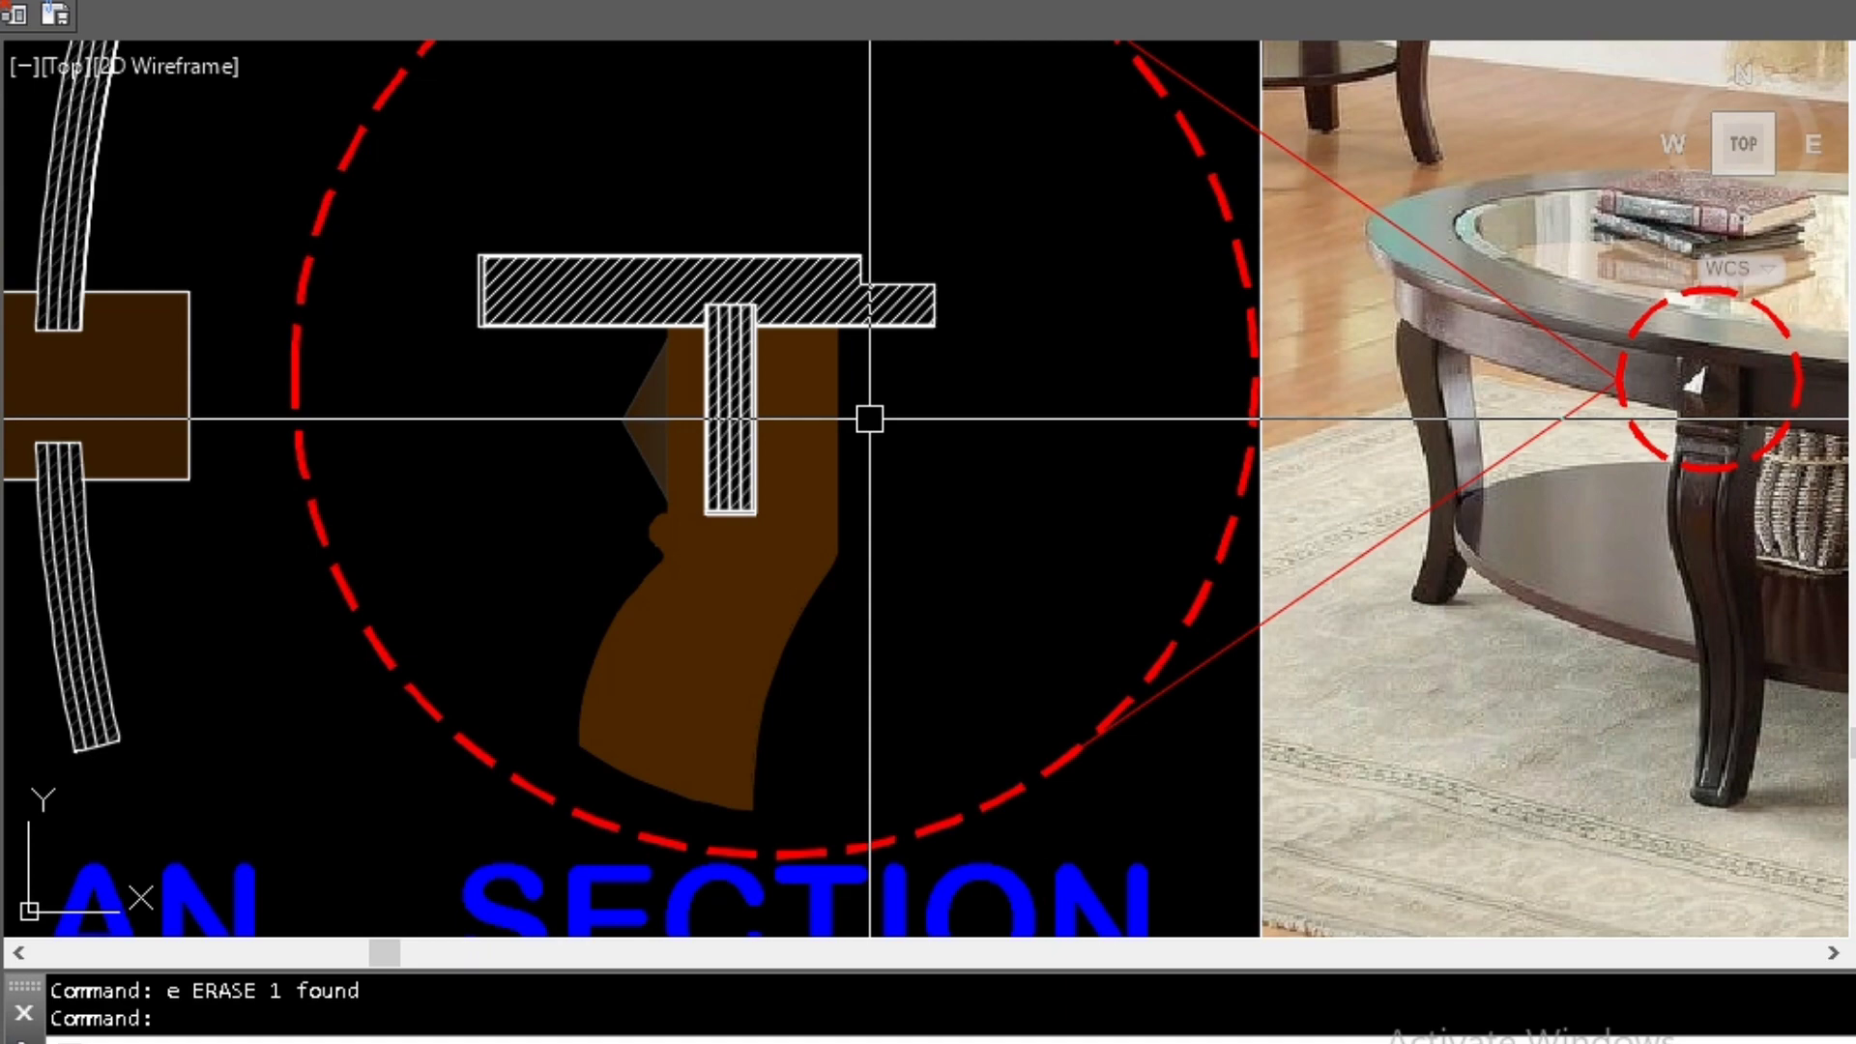
pyautogui.scroll(-2, 890, 386)
pyautogui.scroll(2, 870, 355)
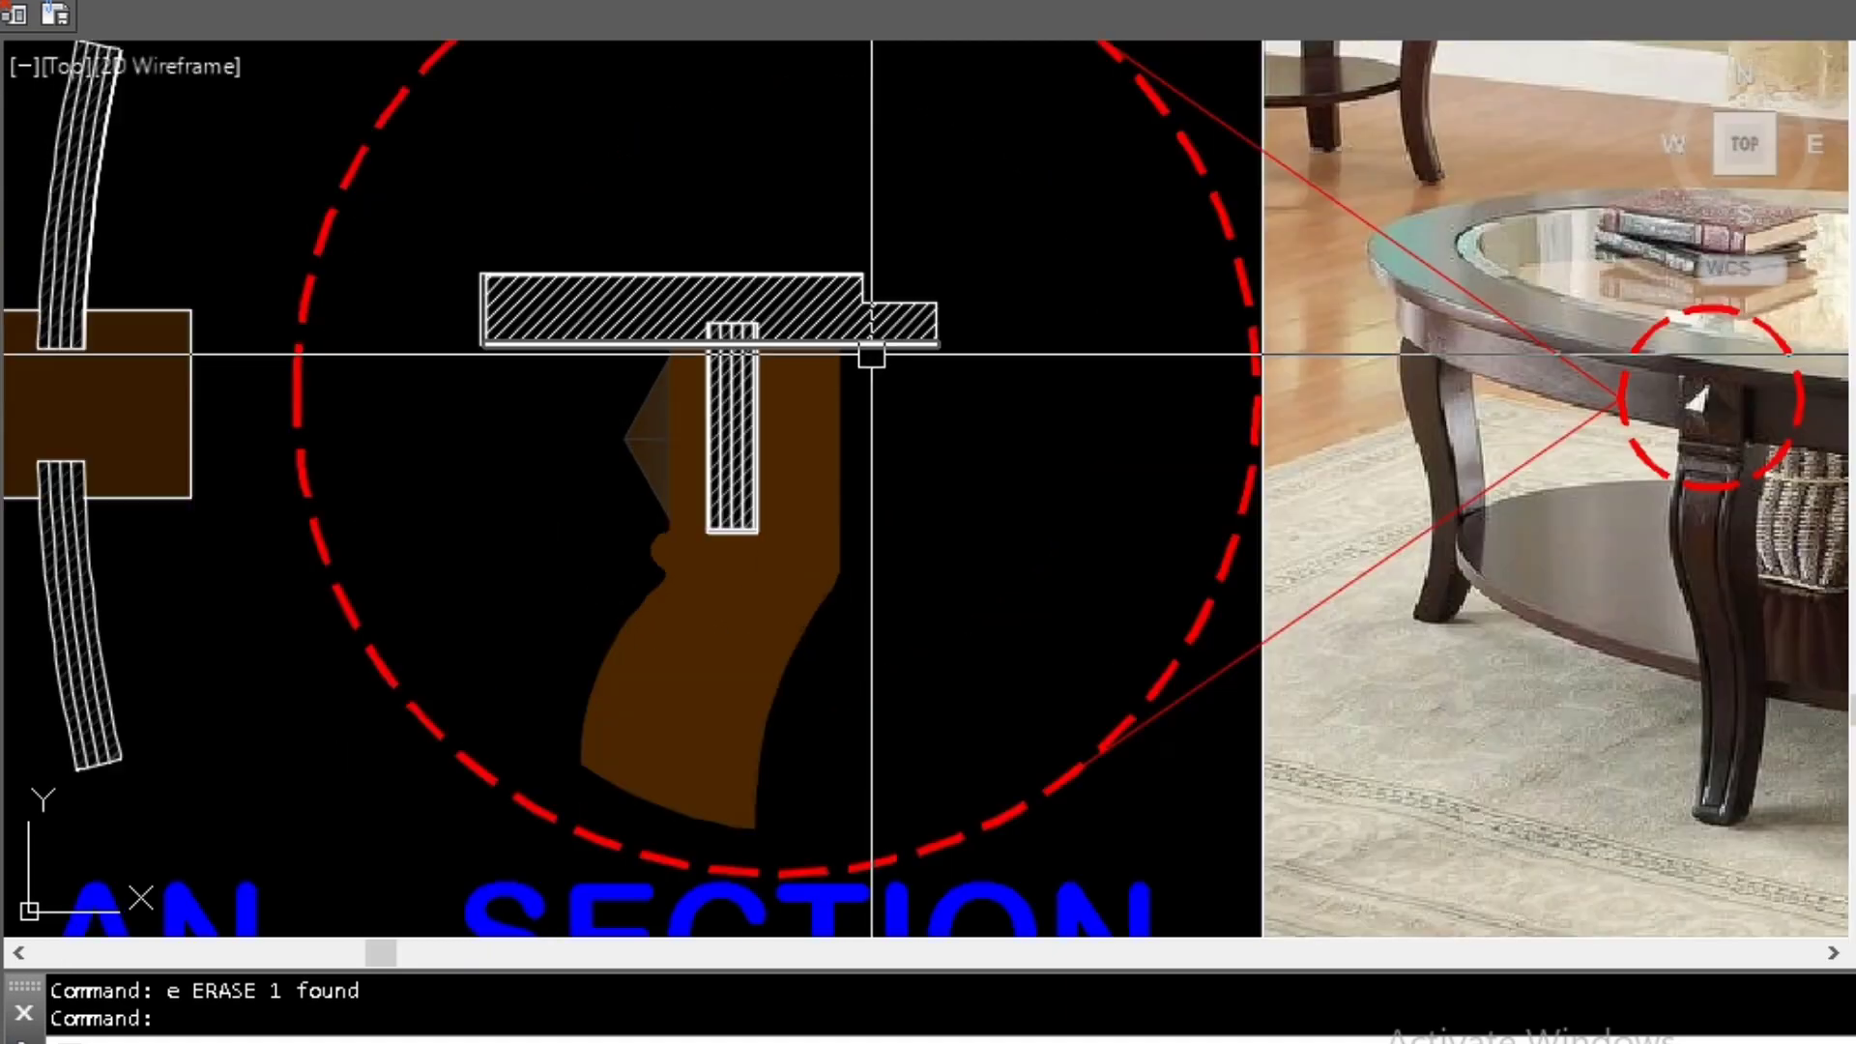
pyautogui.scroll(-2, 944, 419)
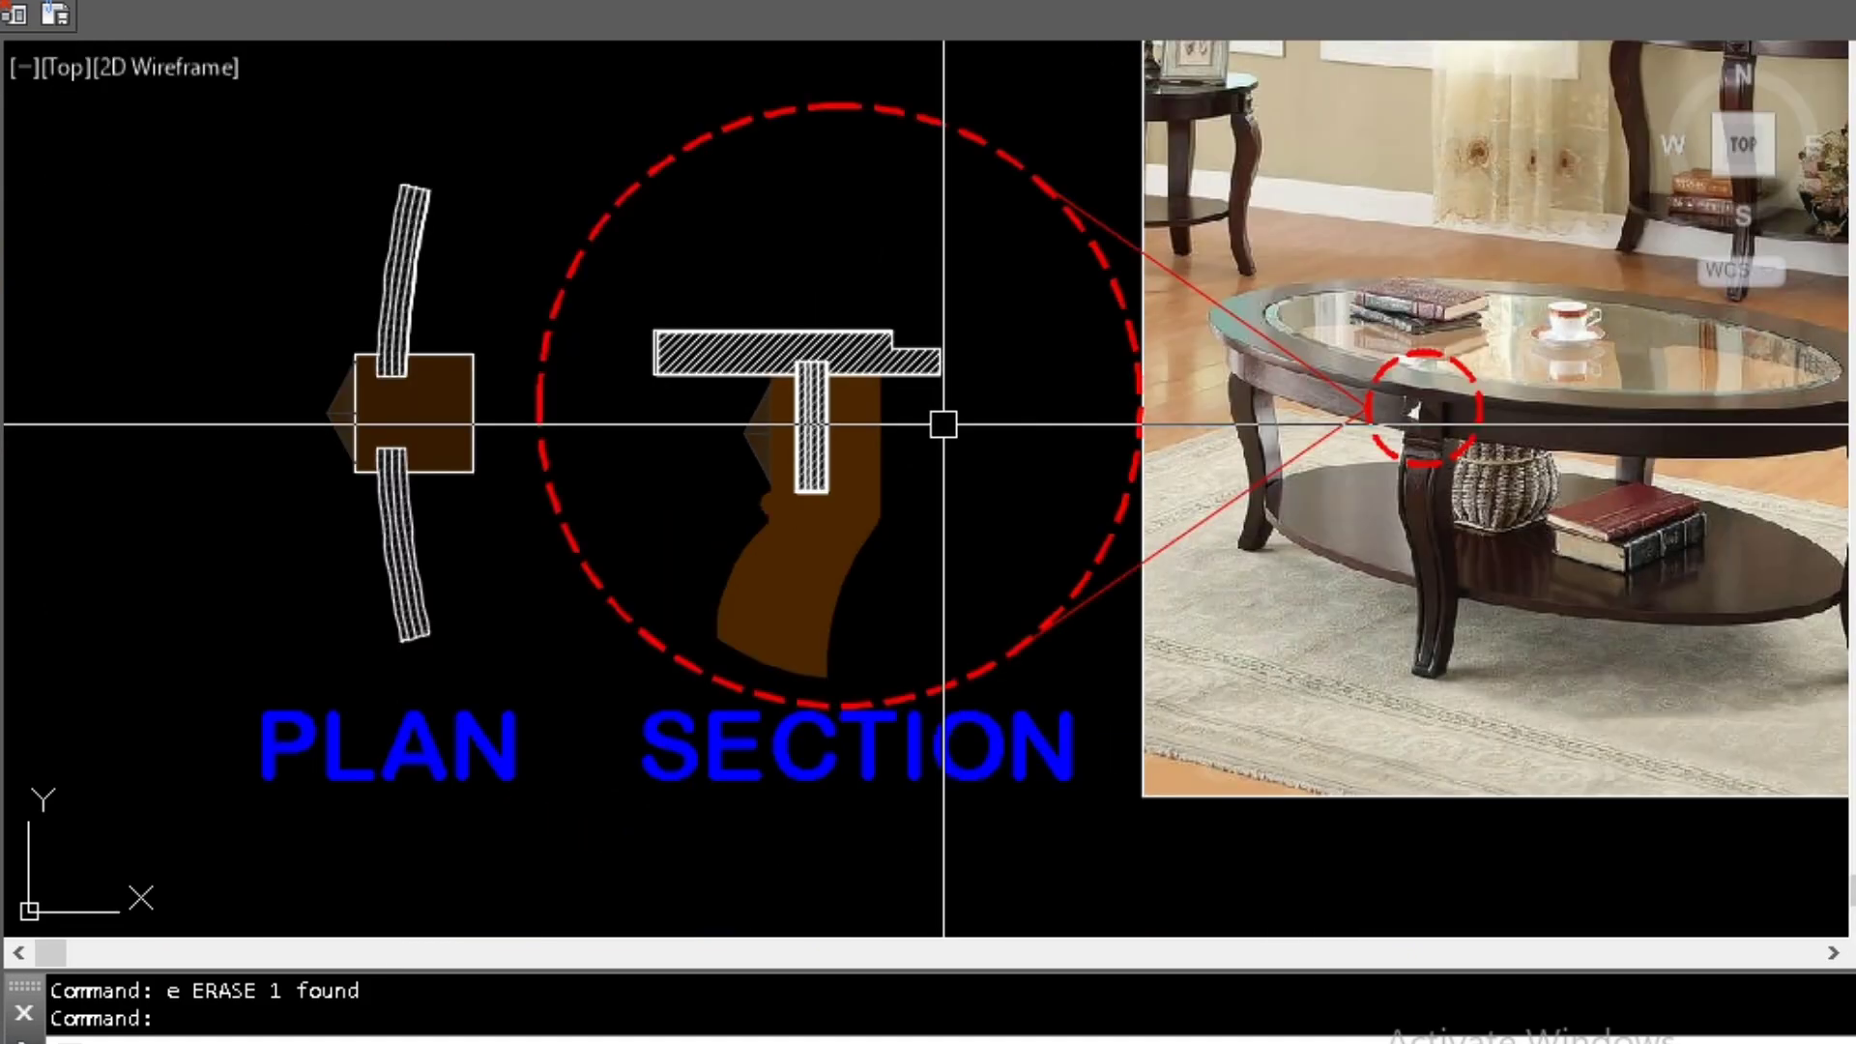
pyautogui.scroll(2, 943, 424)
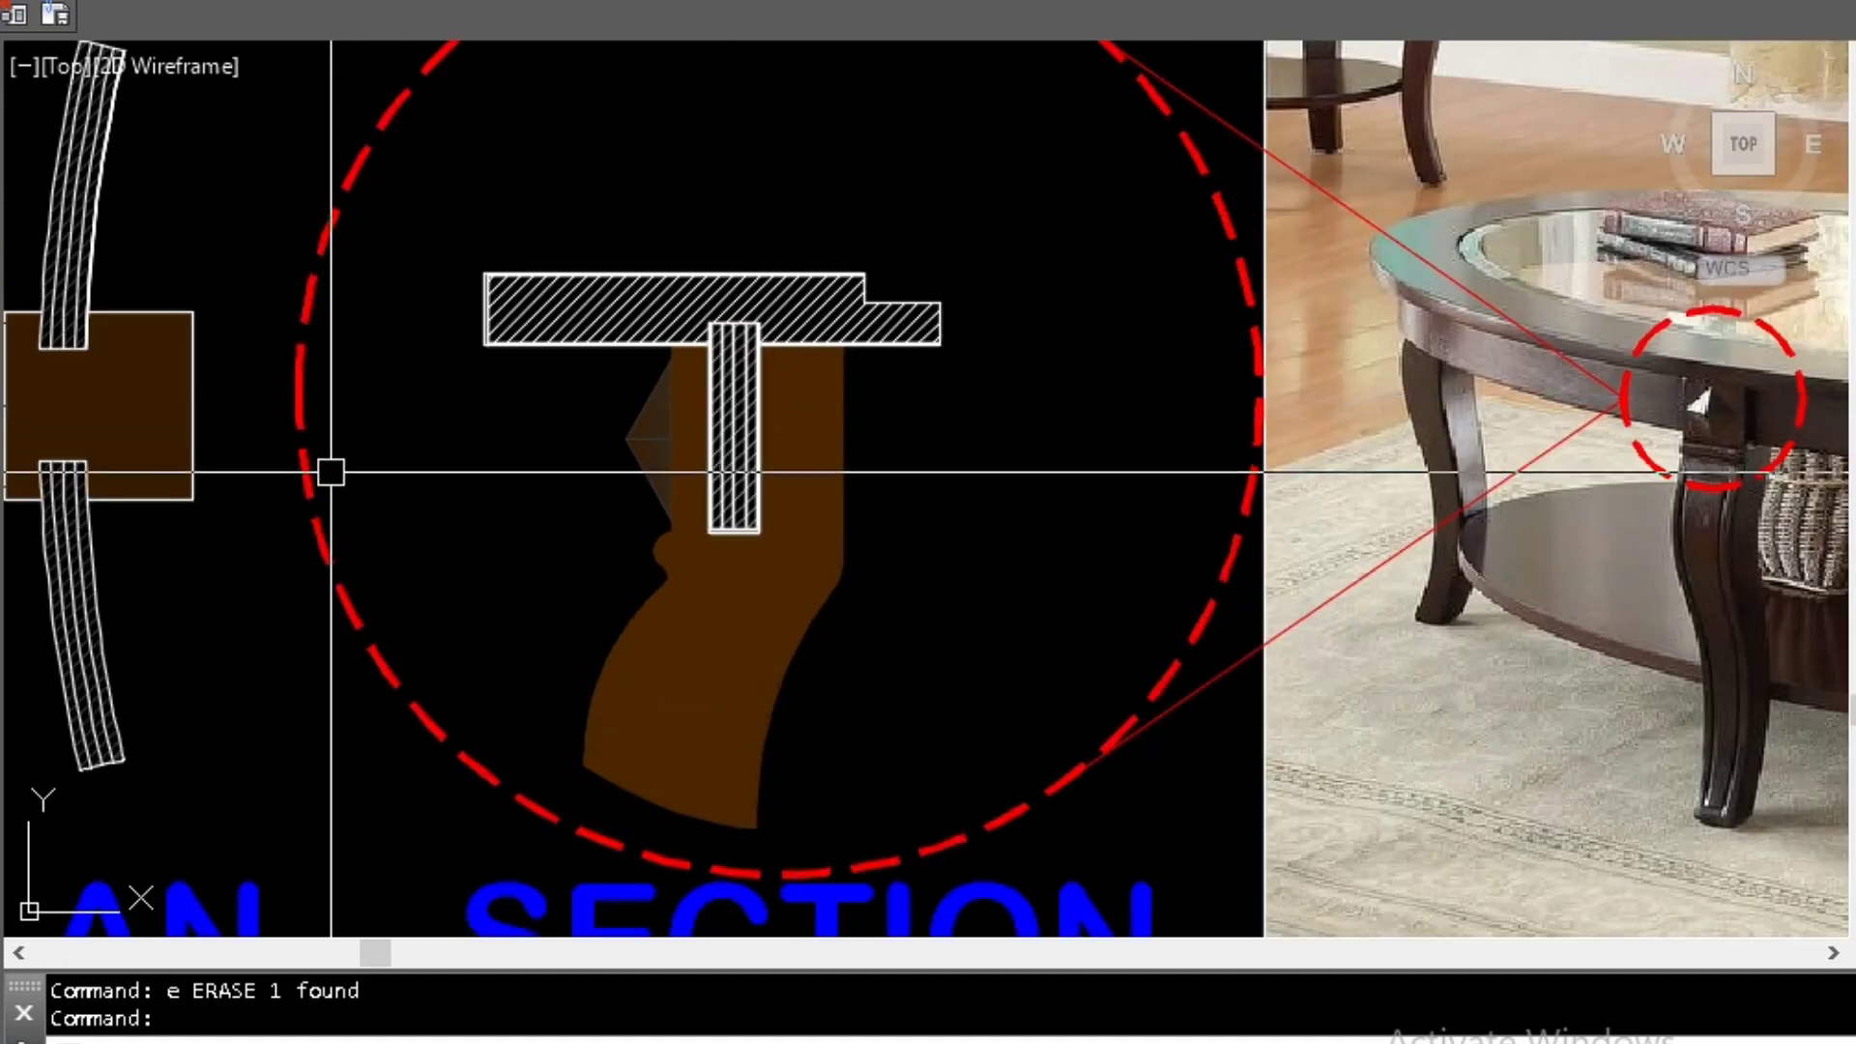
# Examine the plan detail where the two curved apron boards enter the square leg.
pyautogui.moveTo(331, 472); pyautogui.dragTo(642, 484, button='middle')
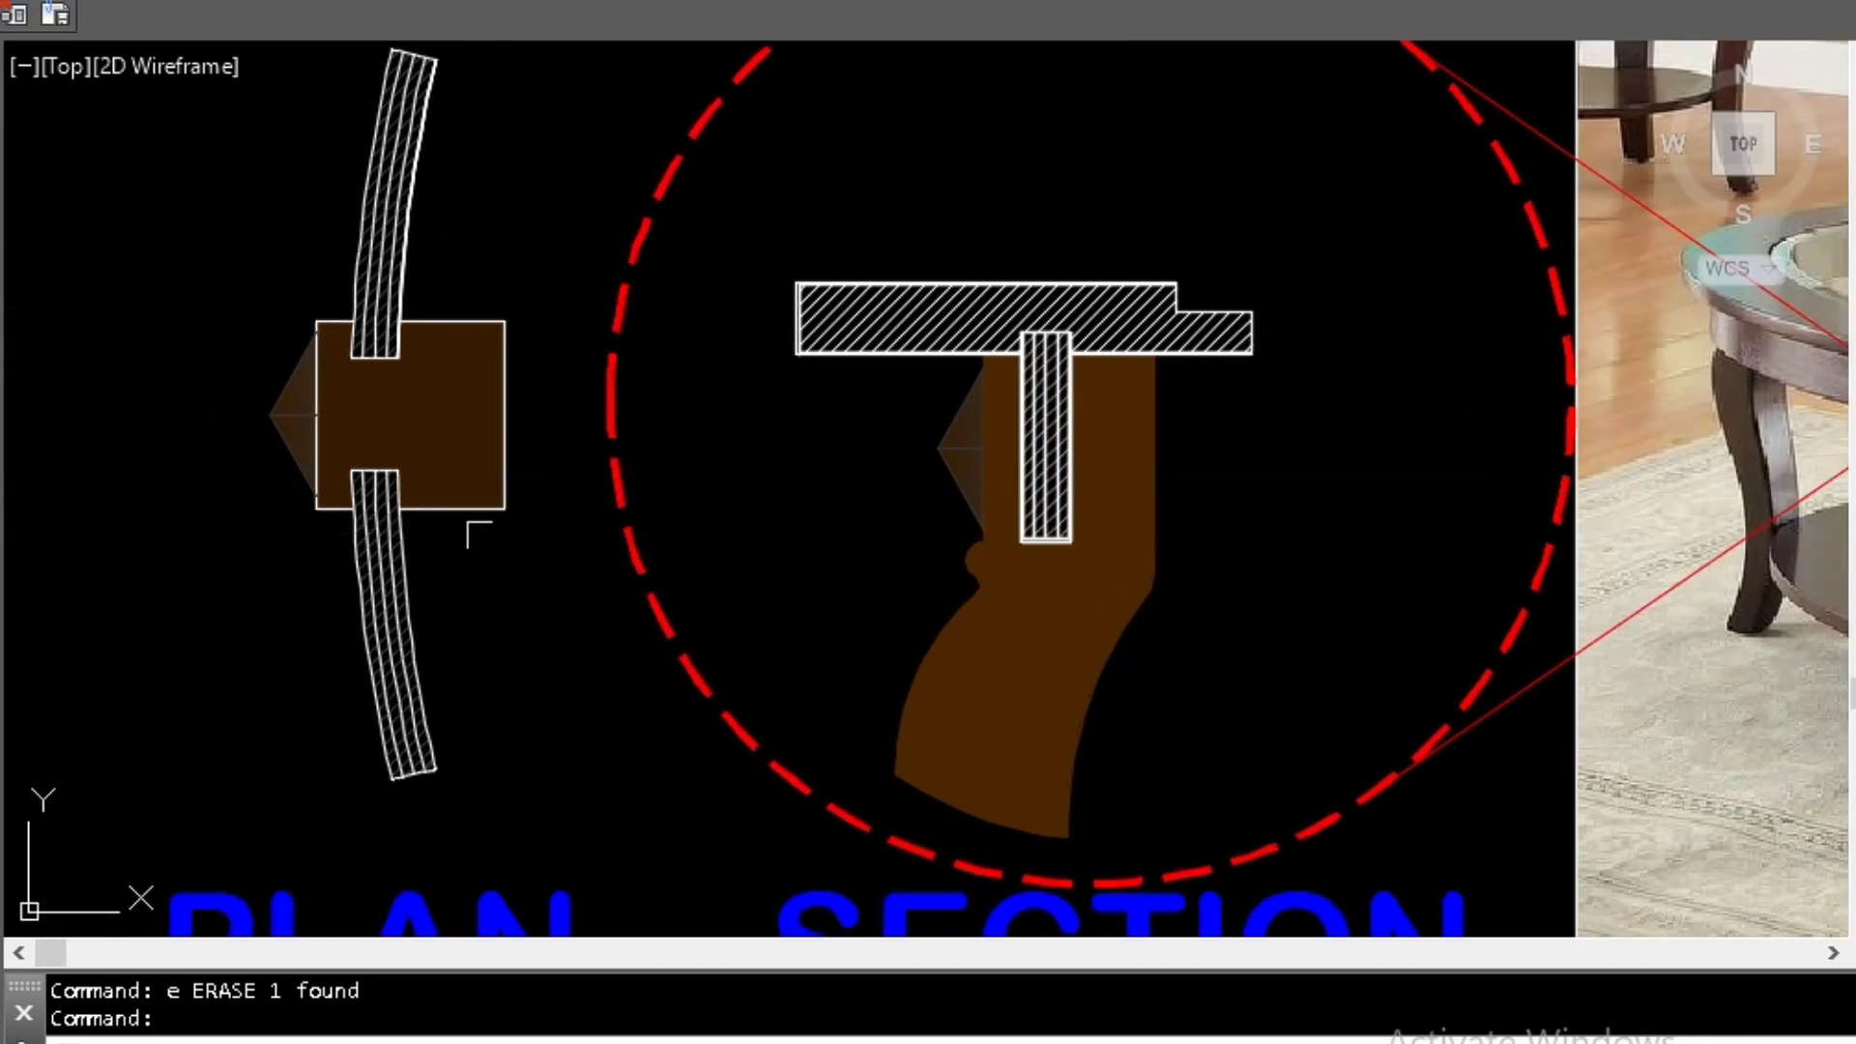
pyautogui.scroll(4, 464, 522)
pyautogui.moveTo(256, 476)
pyautogui.mouseDown(button='middle')
pyautogui.moveTo(304, 538)
pyautogui.moveTo(538, 547)
pyautogui.moveTo(616, 583)
pyautogui.mouseUp(button='middle')
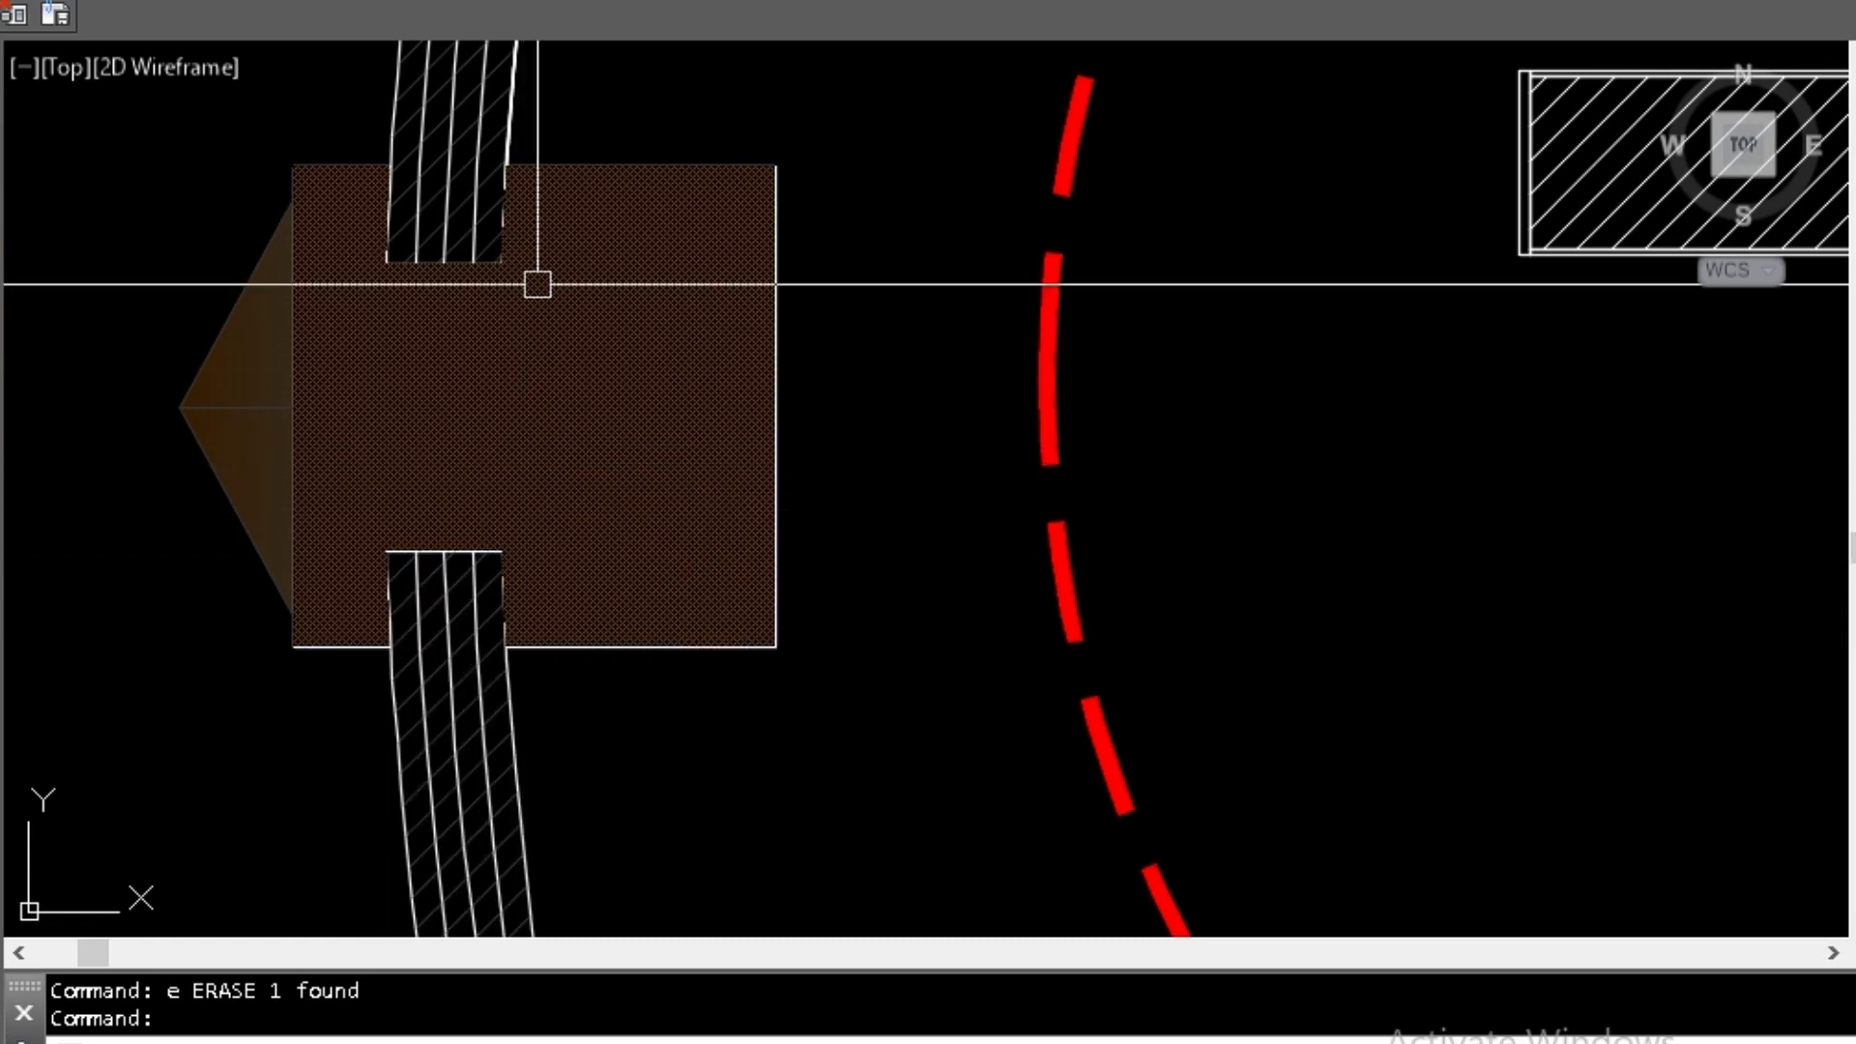
pyautogui.scroll(-2, 513, 517)
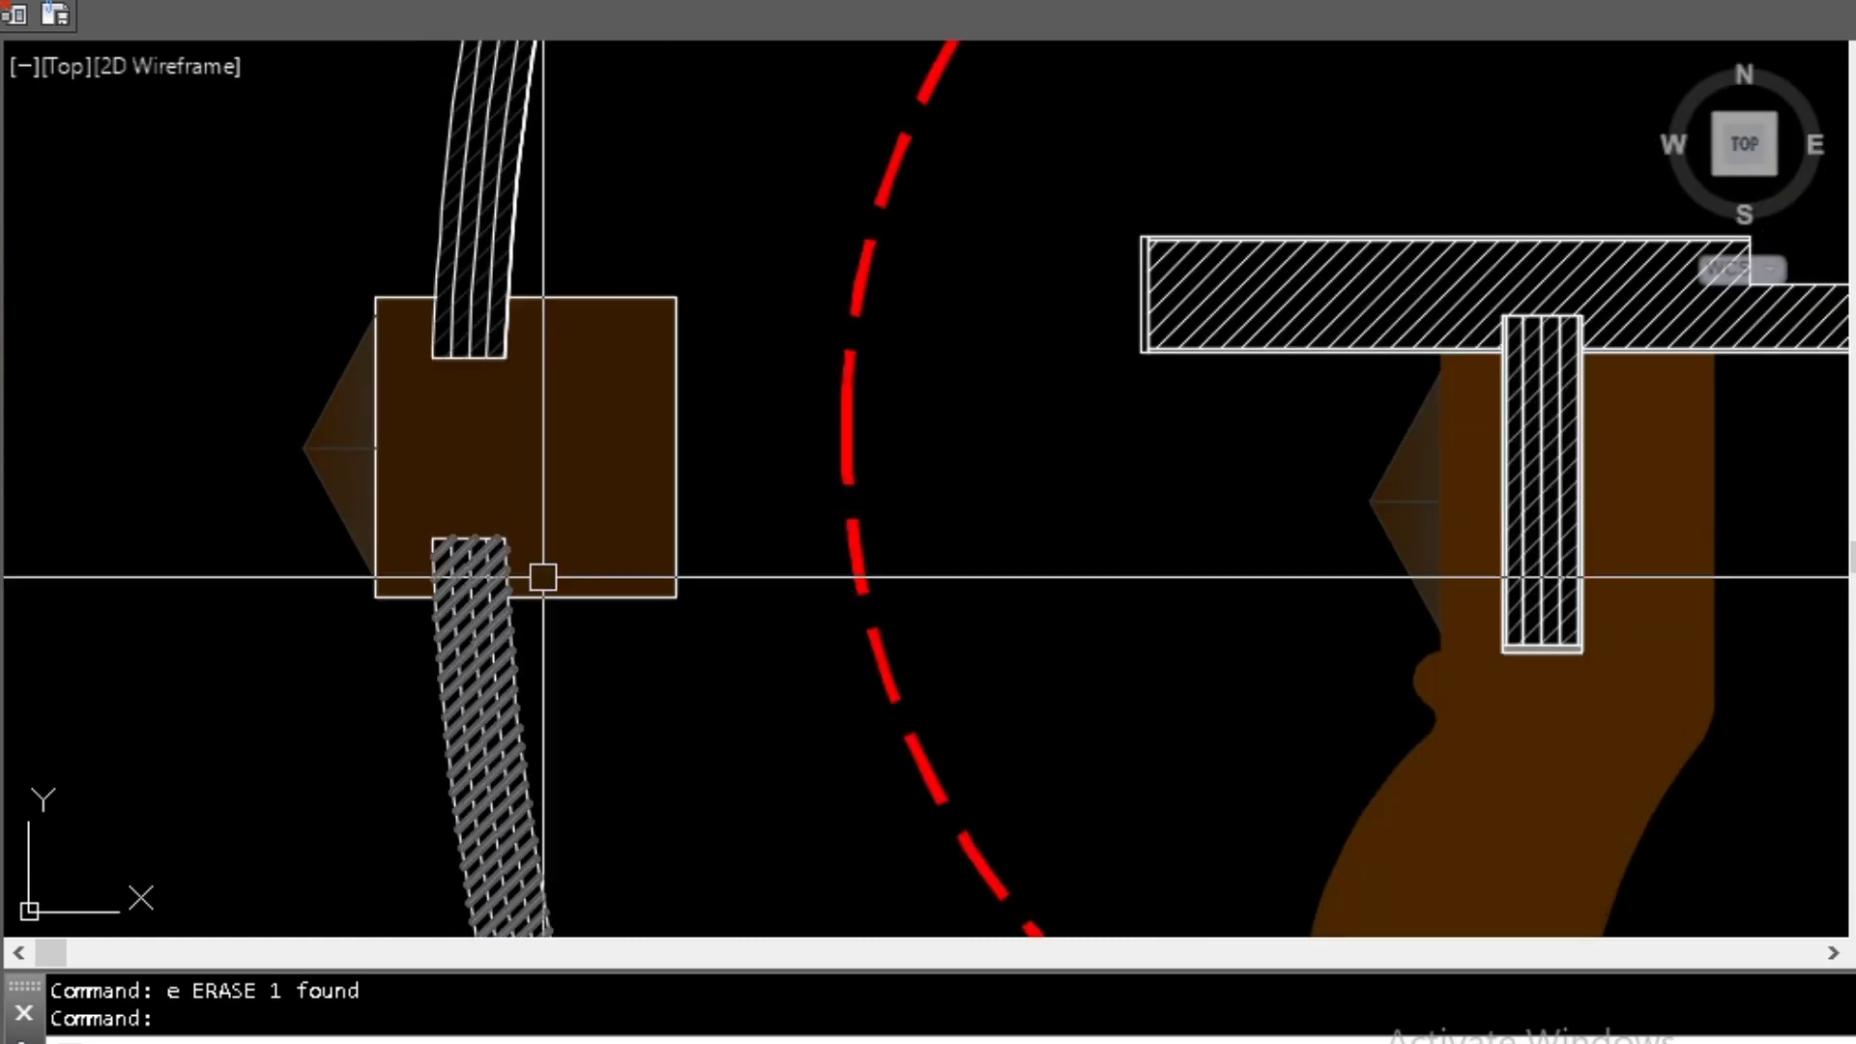
pyautogui.moveTo(758, 531); pyautogui.dragTo(581, 443, button='middle')
pyautogui.scroll(-4, 581, 443)
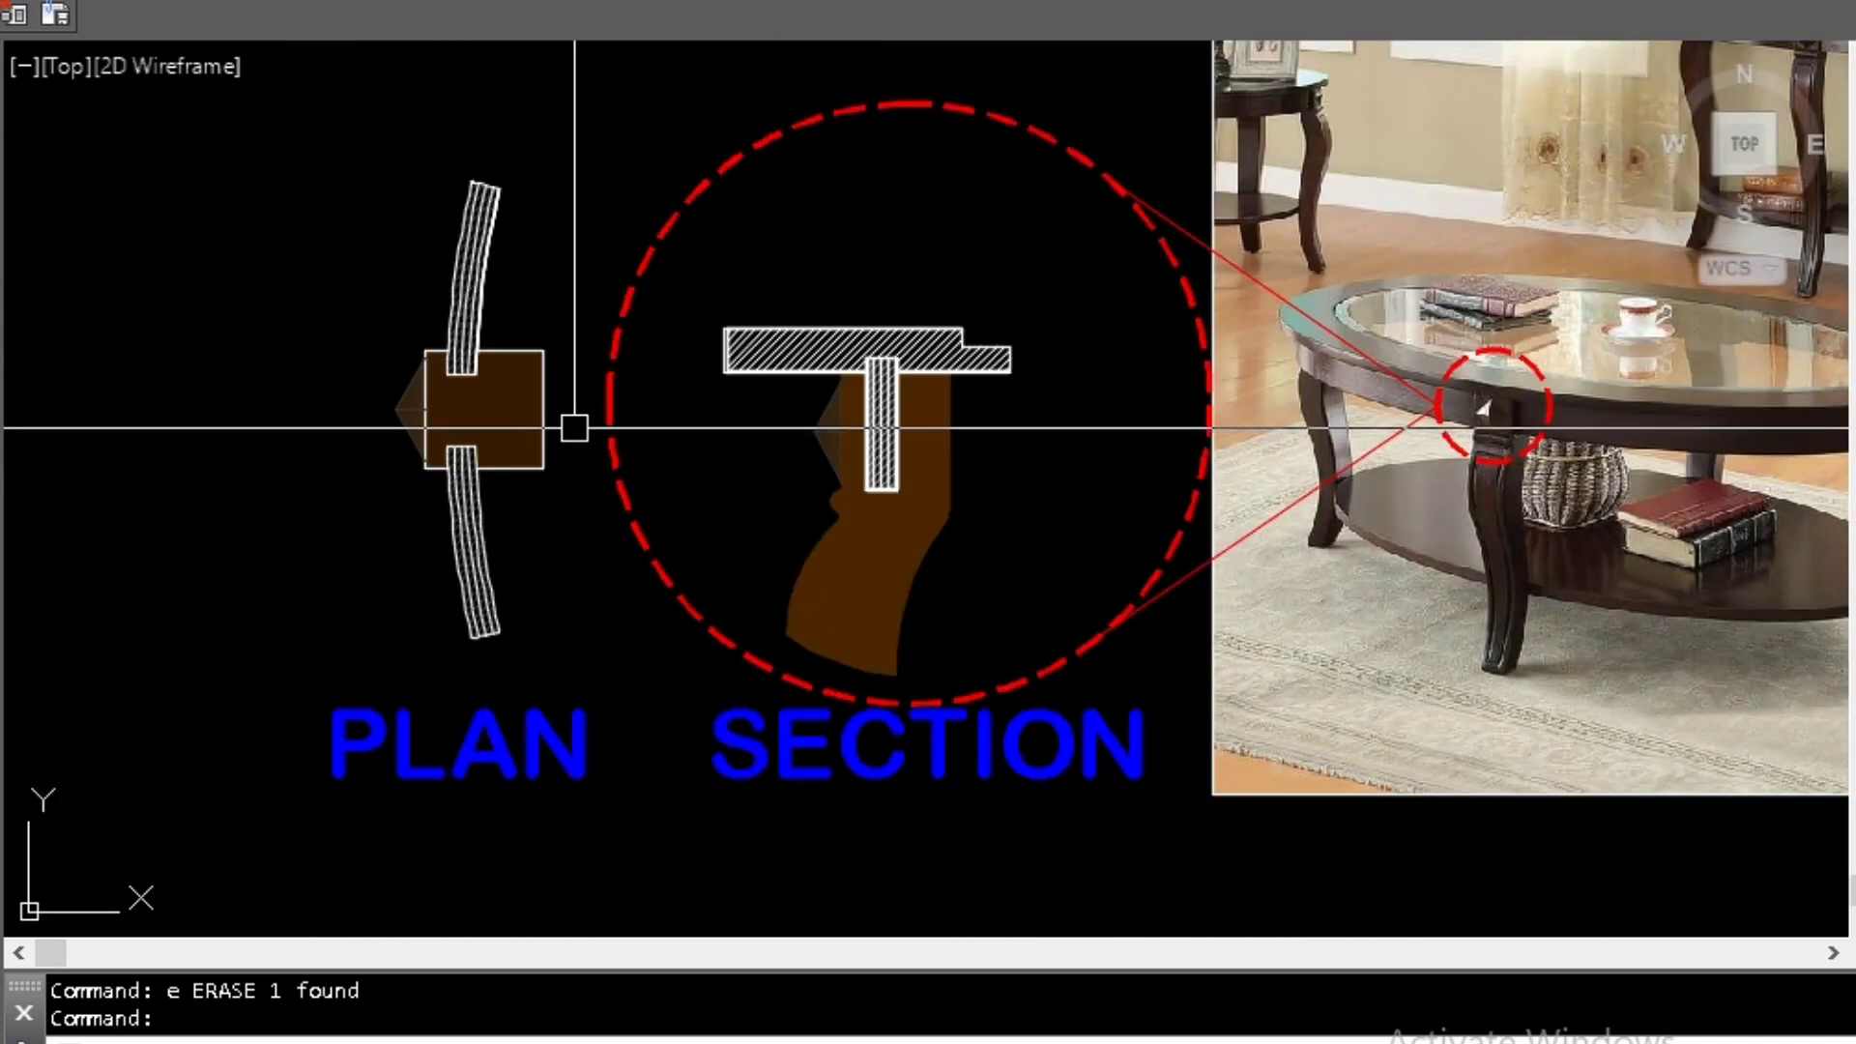
# Examine the wood block behind the apron and the two red screws fixing it to the apron and tabletop in the section.
pyautogui.scroll(4, 915, 404)
pyautogui.moveTo(923, 398); pyautogui.dragTo(759, 468, button='middle')
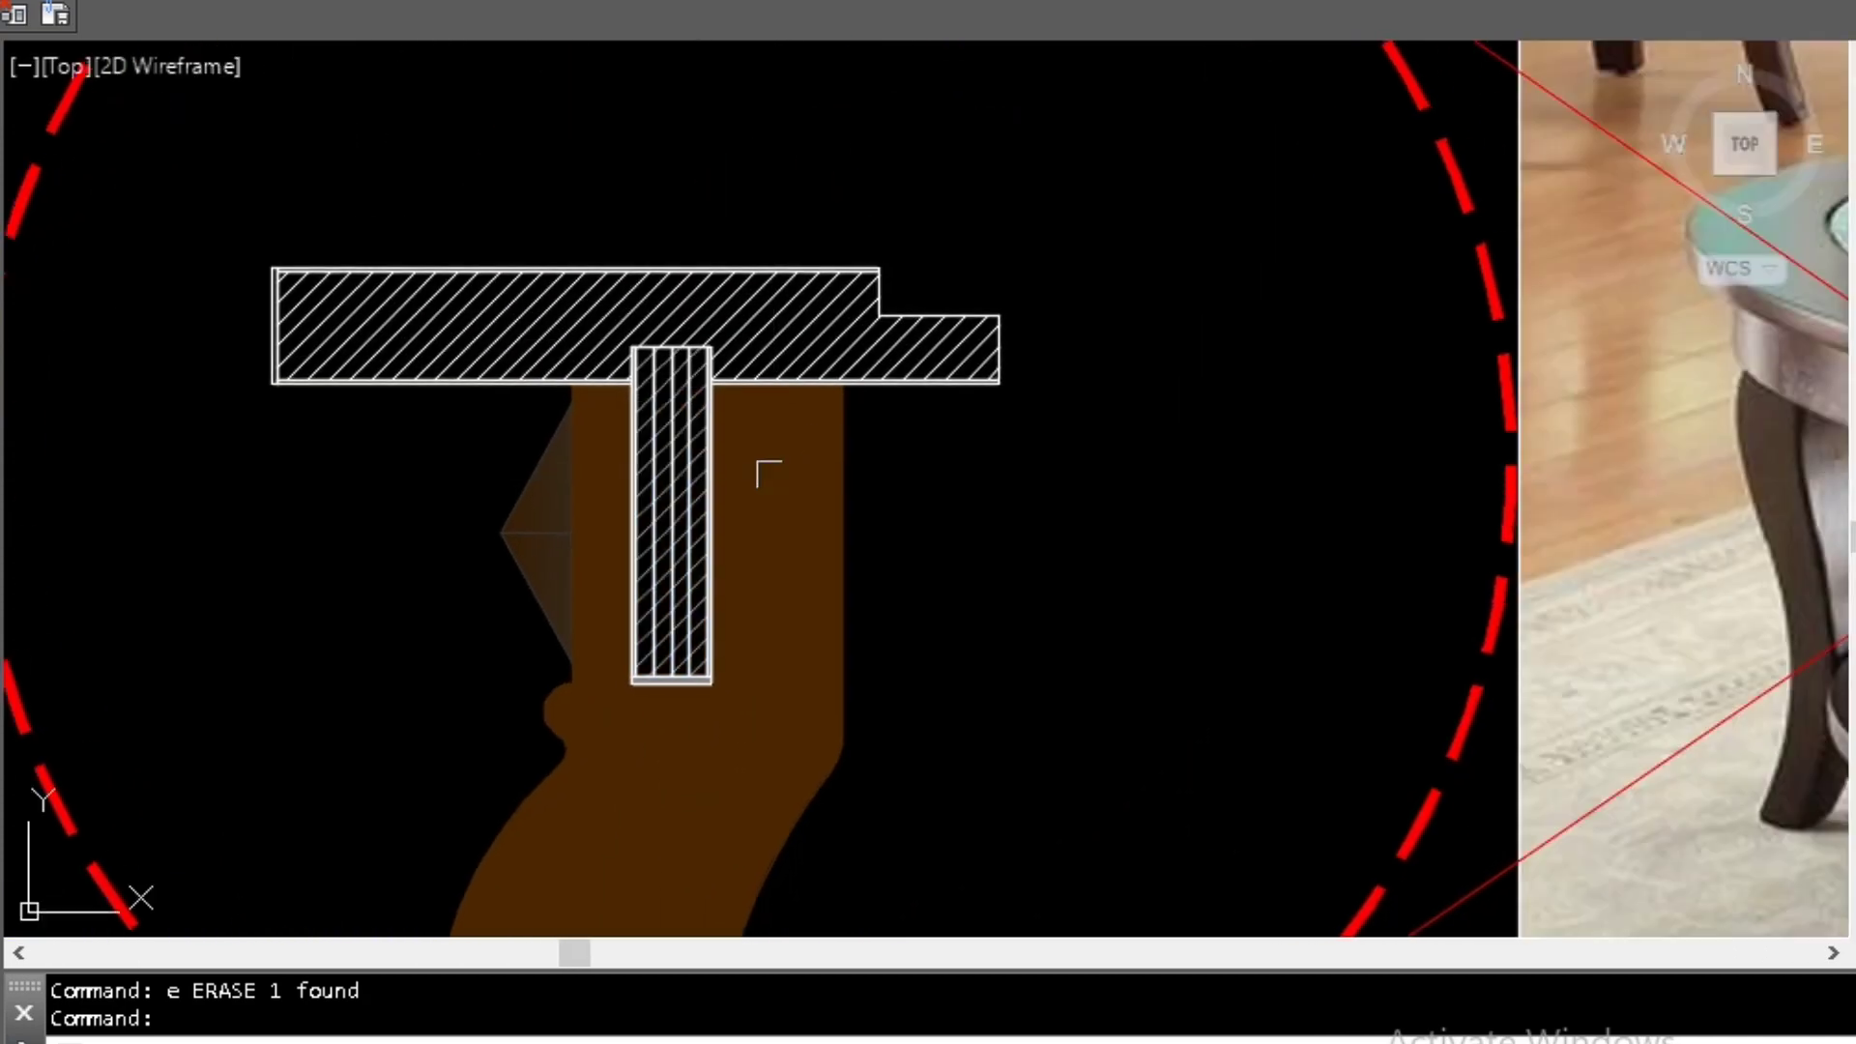
pyautogui.scroll(-2, 748, 454)
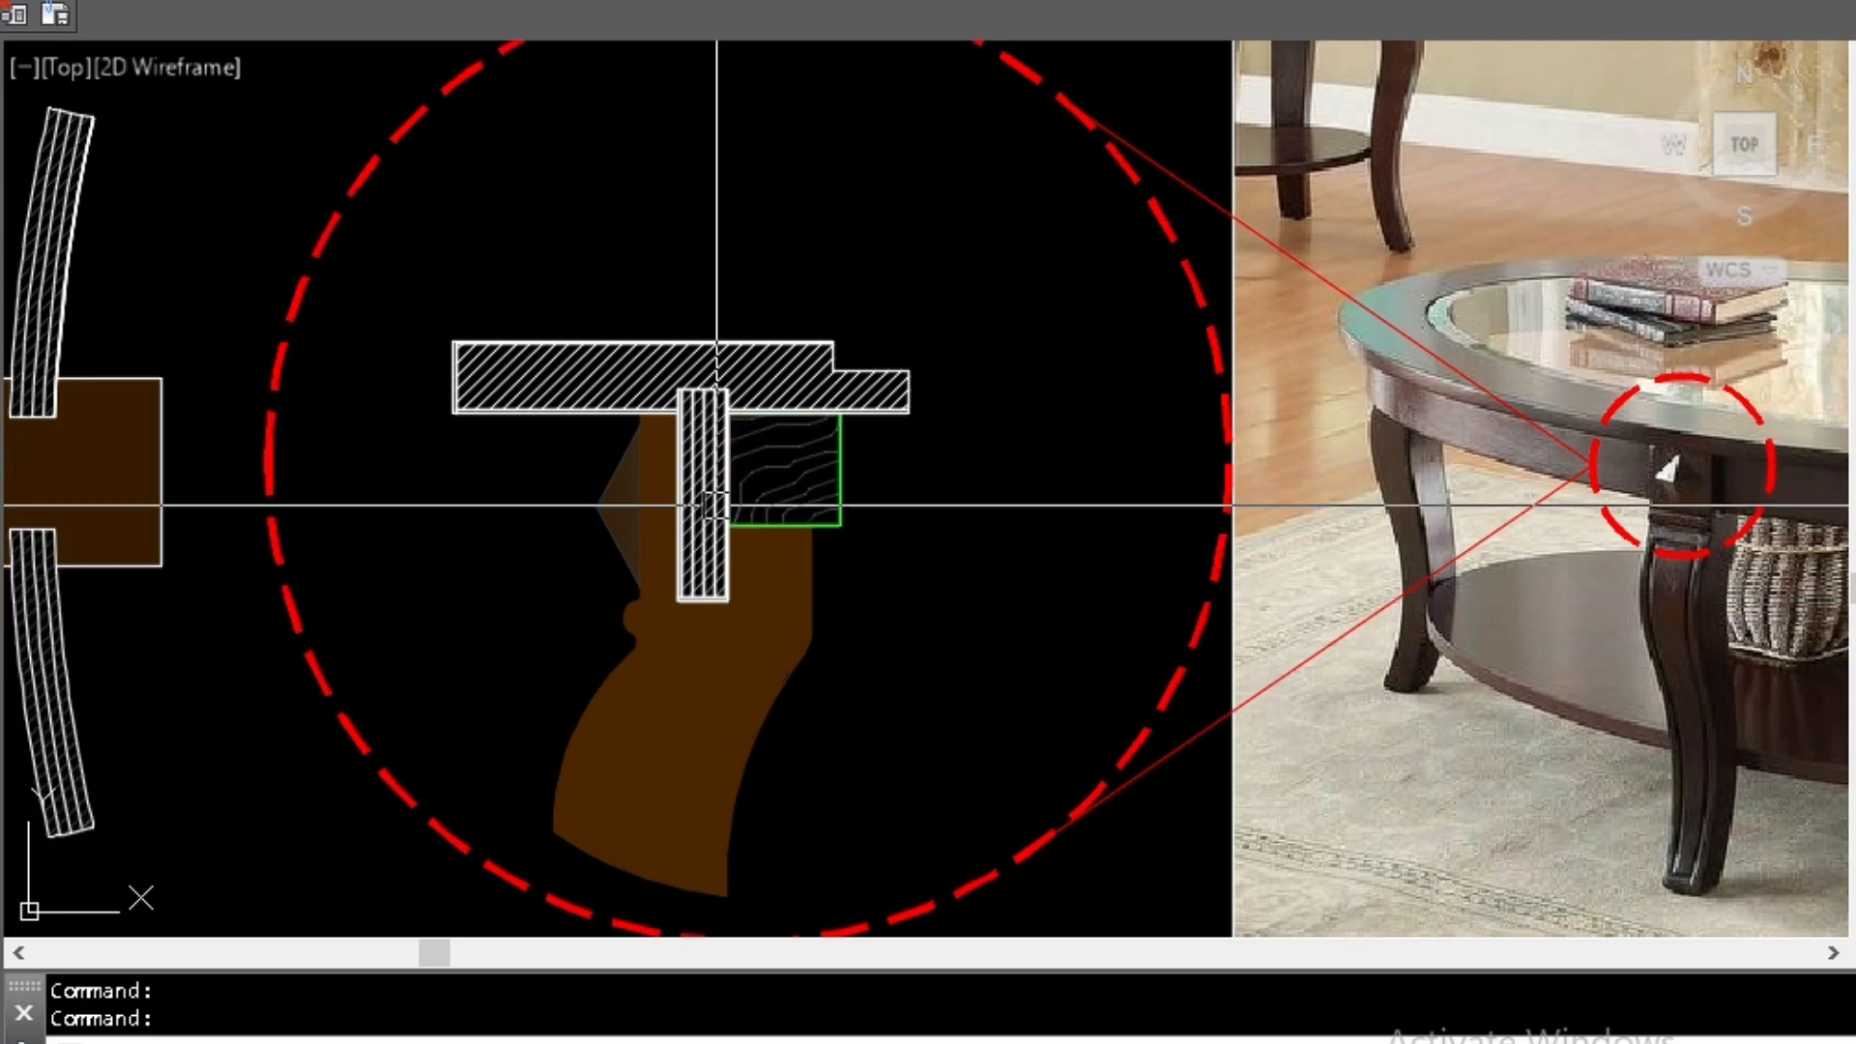
pyautogui.scroll(4, 911, 494)
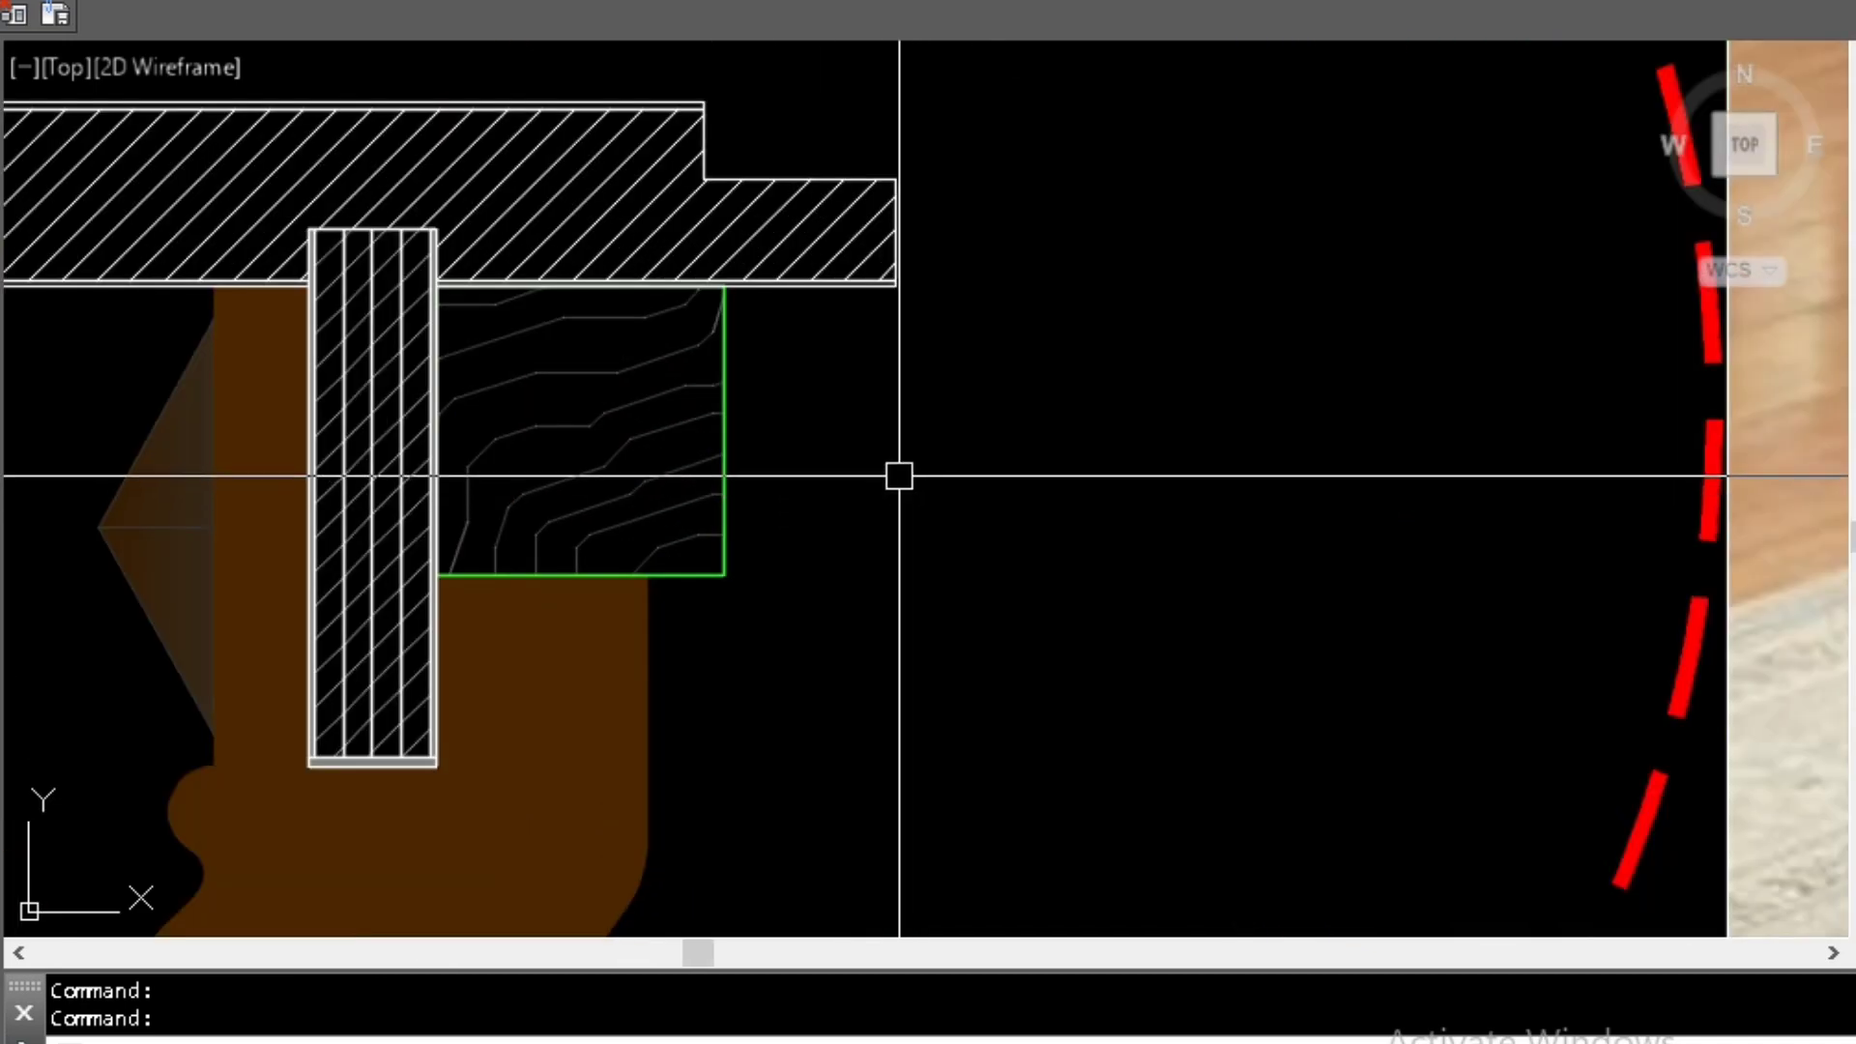
pyautogui.scroll(2, 899, 475)
pyautogui.scroll(-4, 896, 467)
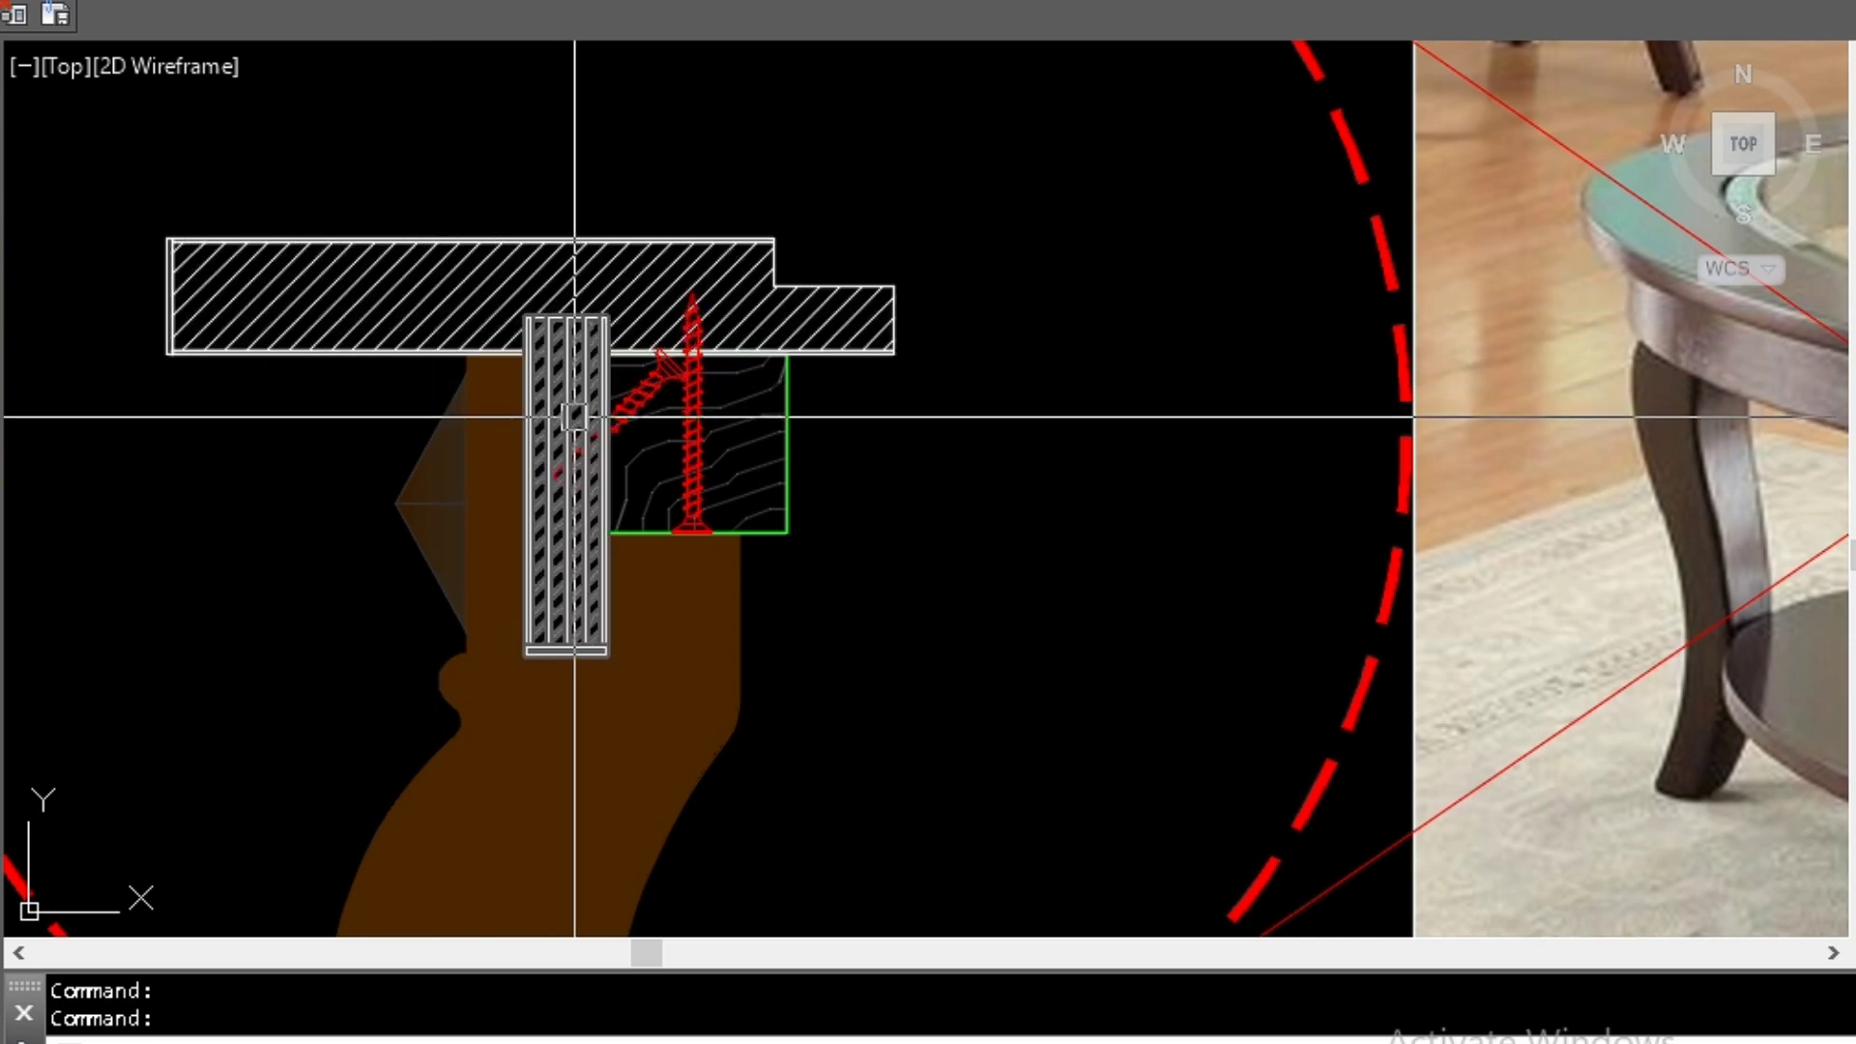
pyautogui.scroll(3, 921, 499)
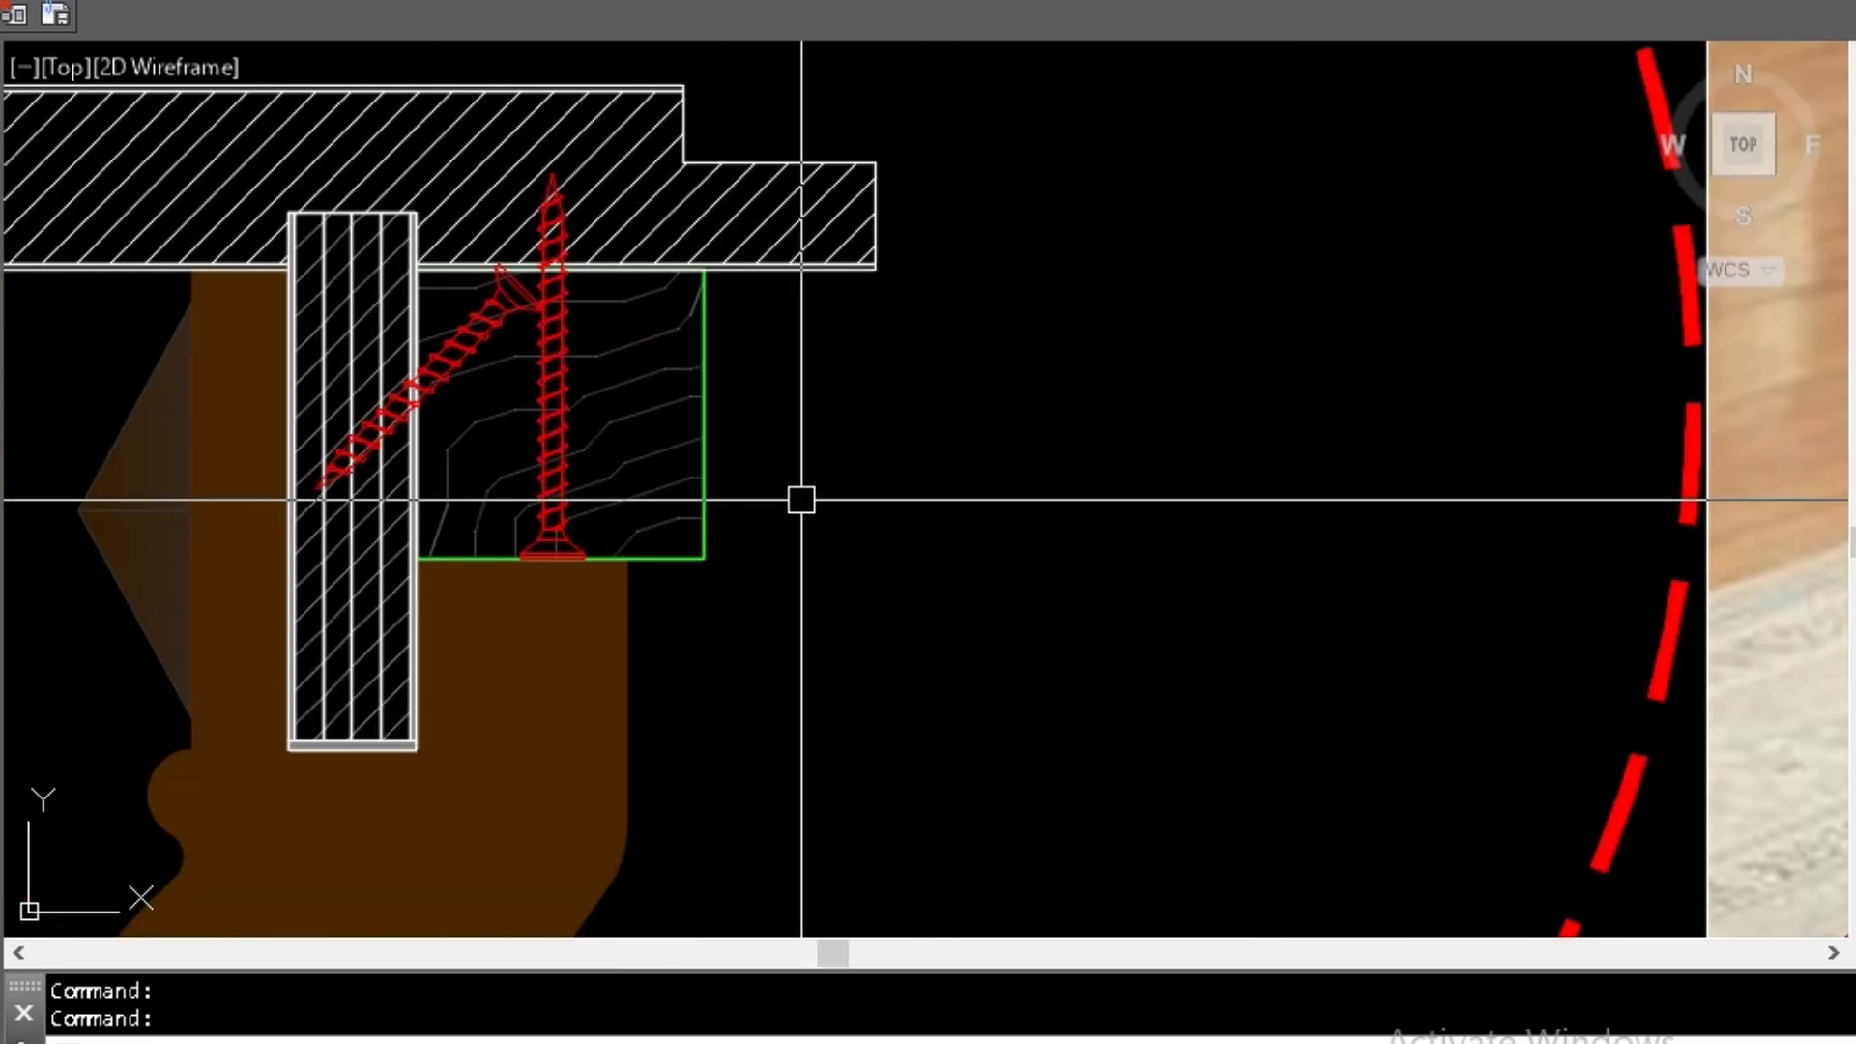
pyautogui.moveTo(1102, 467); pyautogui.dragTo(1197, 535, button='middle')
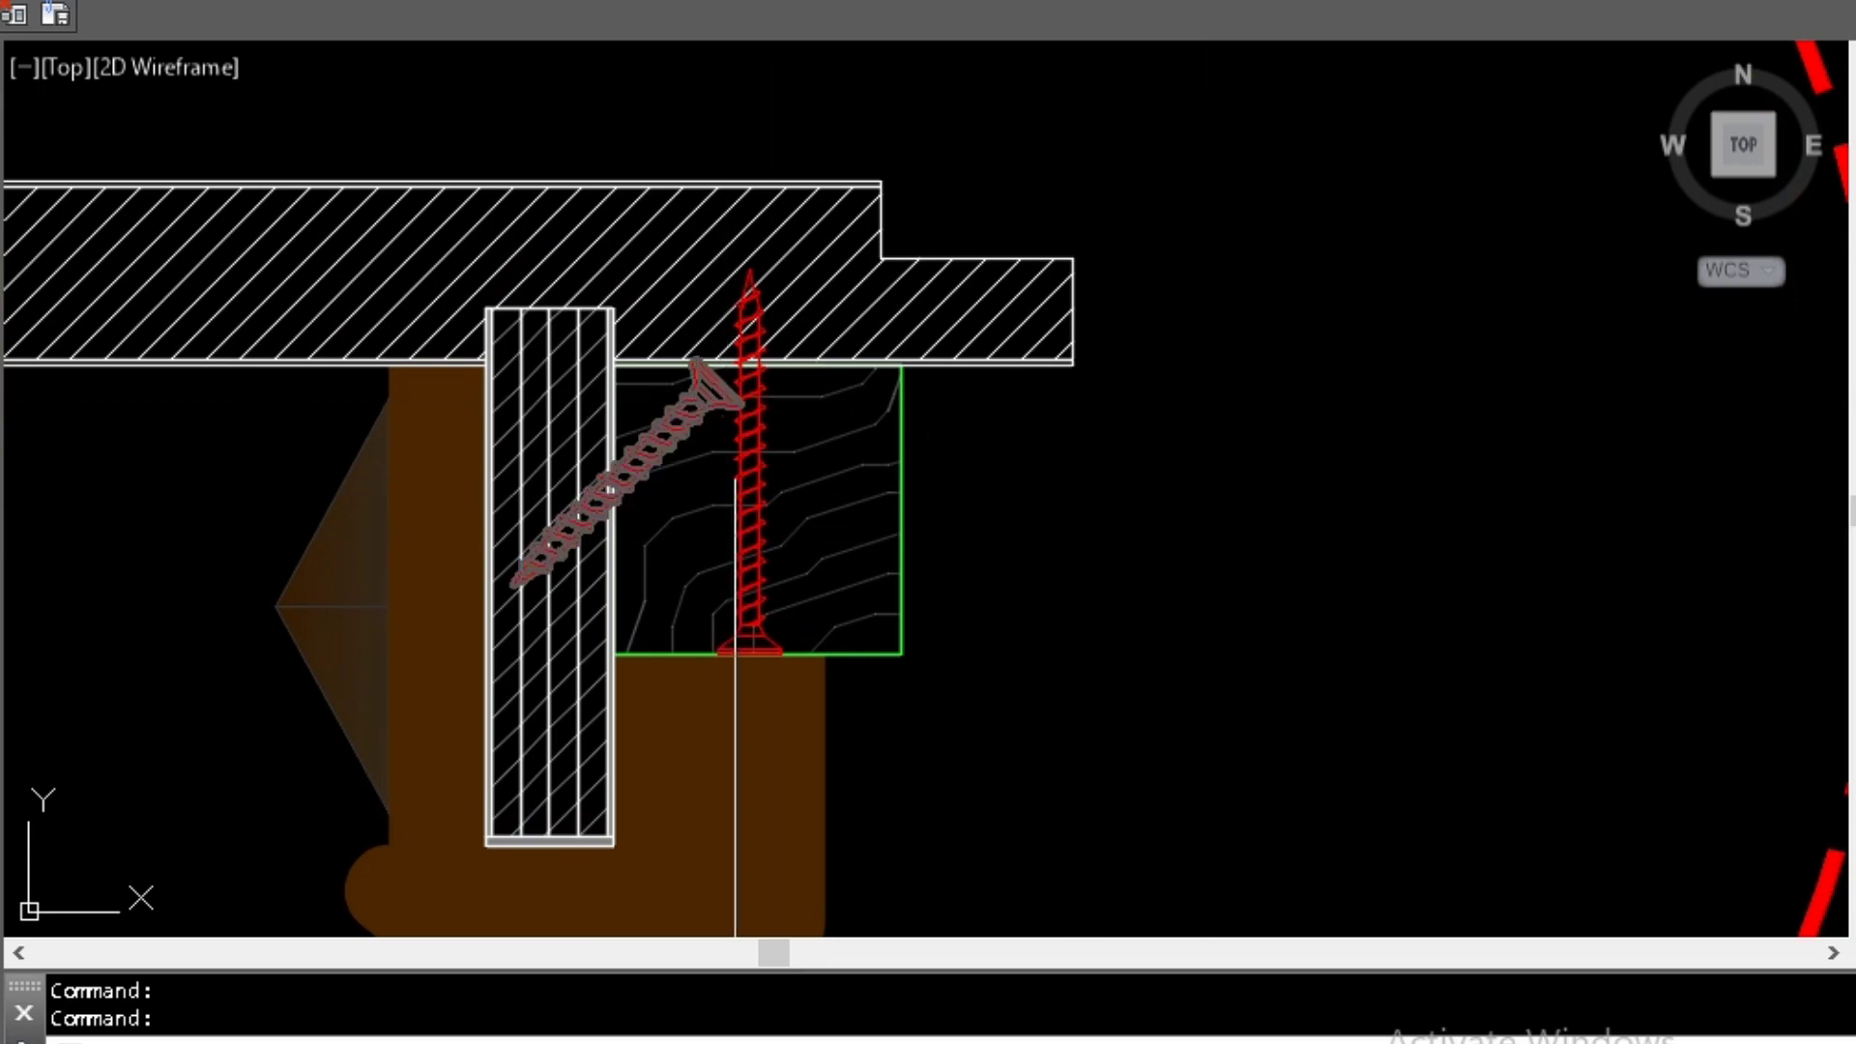
pyautogui.moveTo(944, 485); pyautogui.dragTo(1002, 513, button='middle')
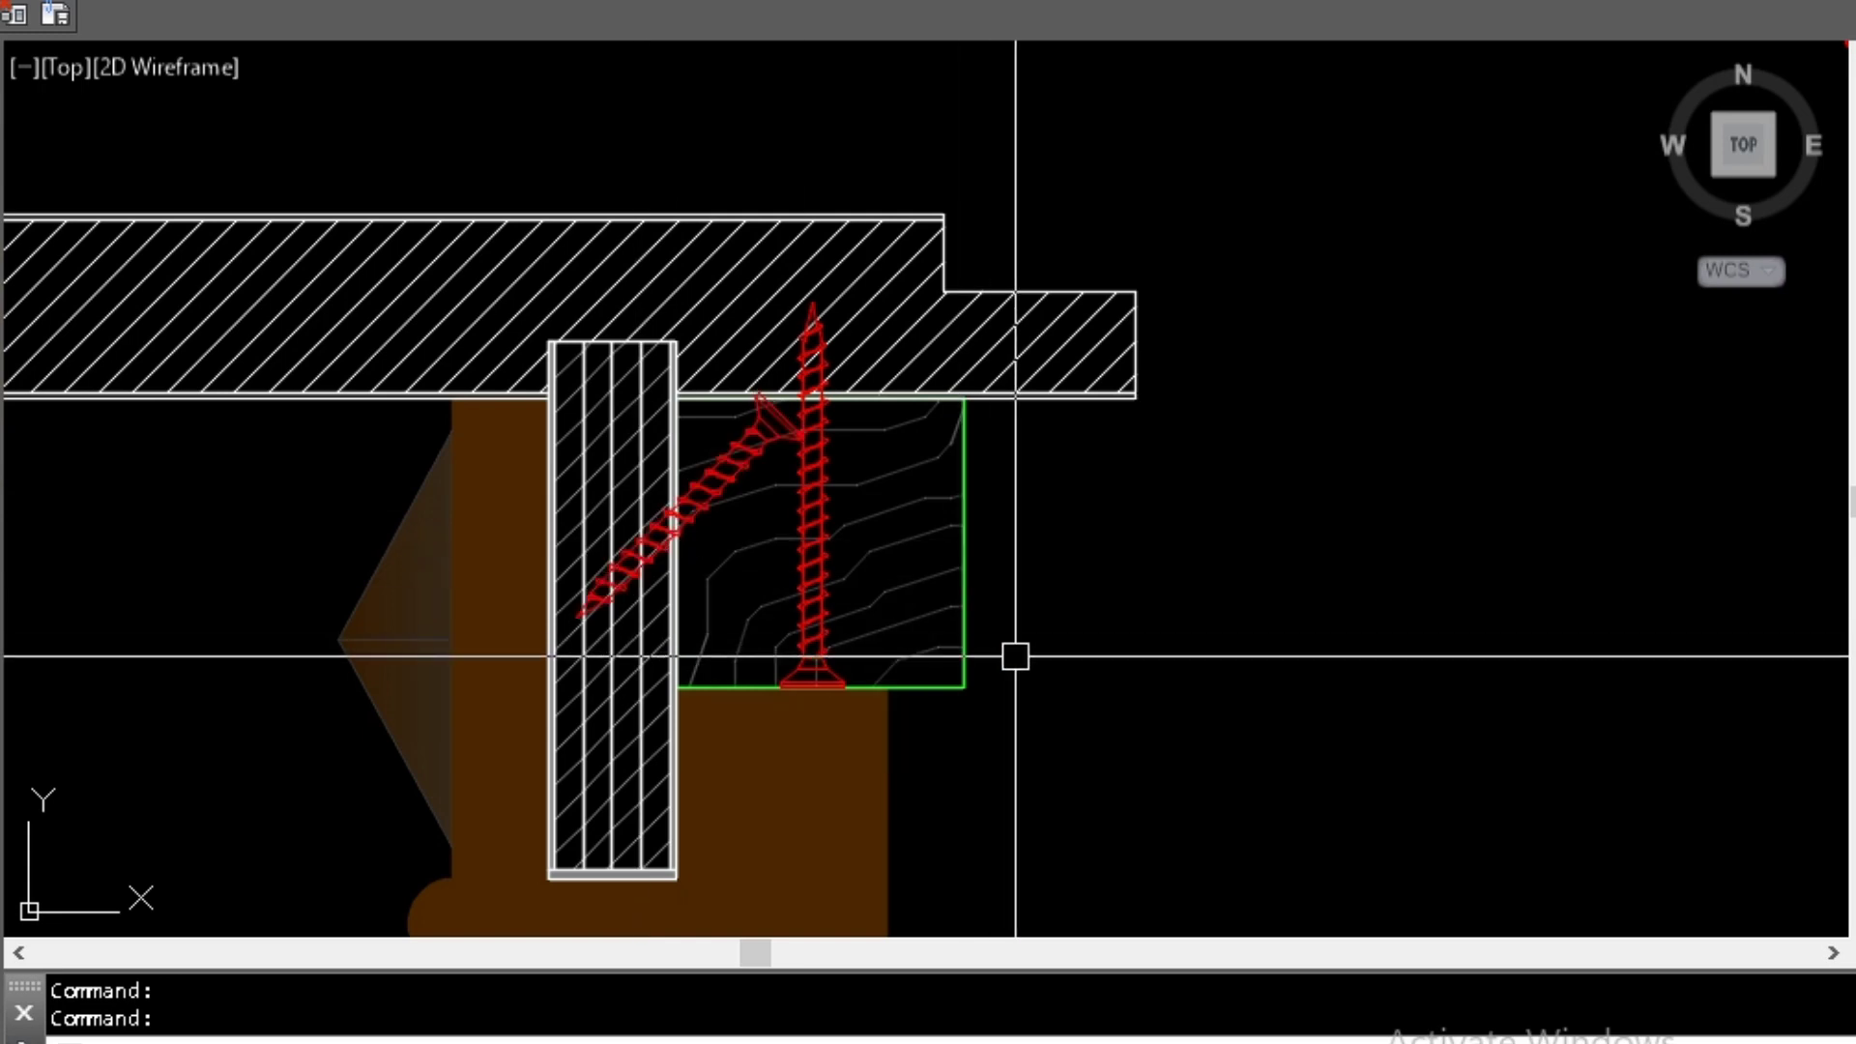
pyautogui.moveTo(1015, 655); pyautogui.dragTo(1007, 571, button='middle')
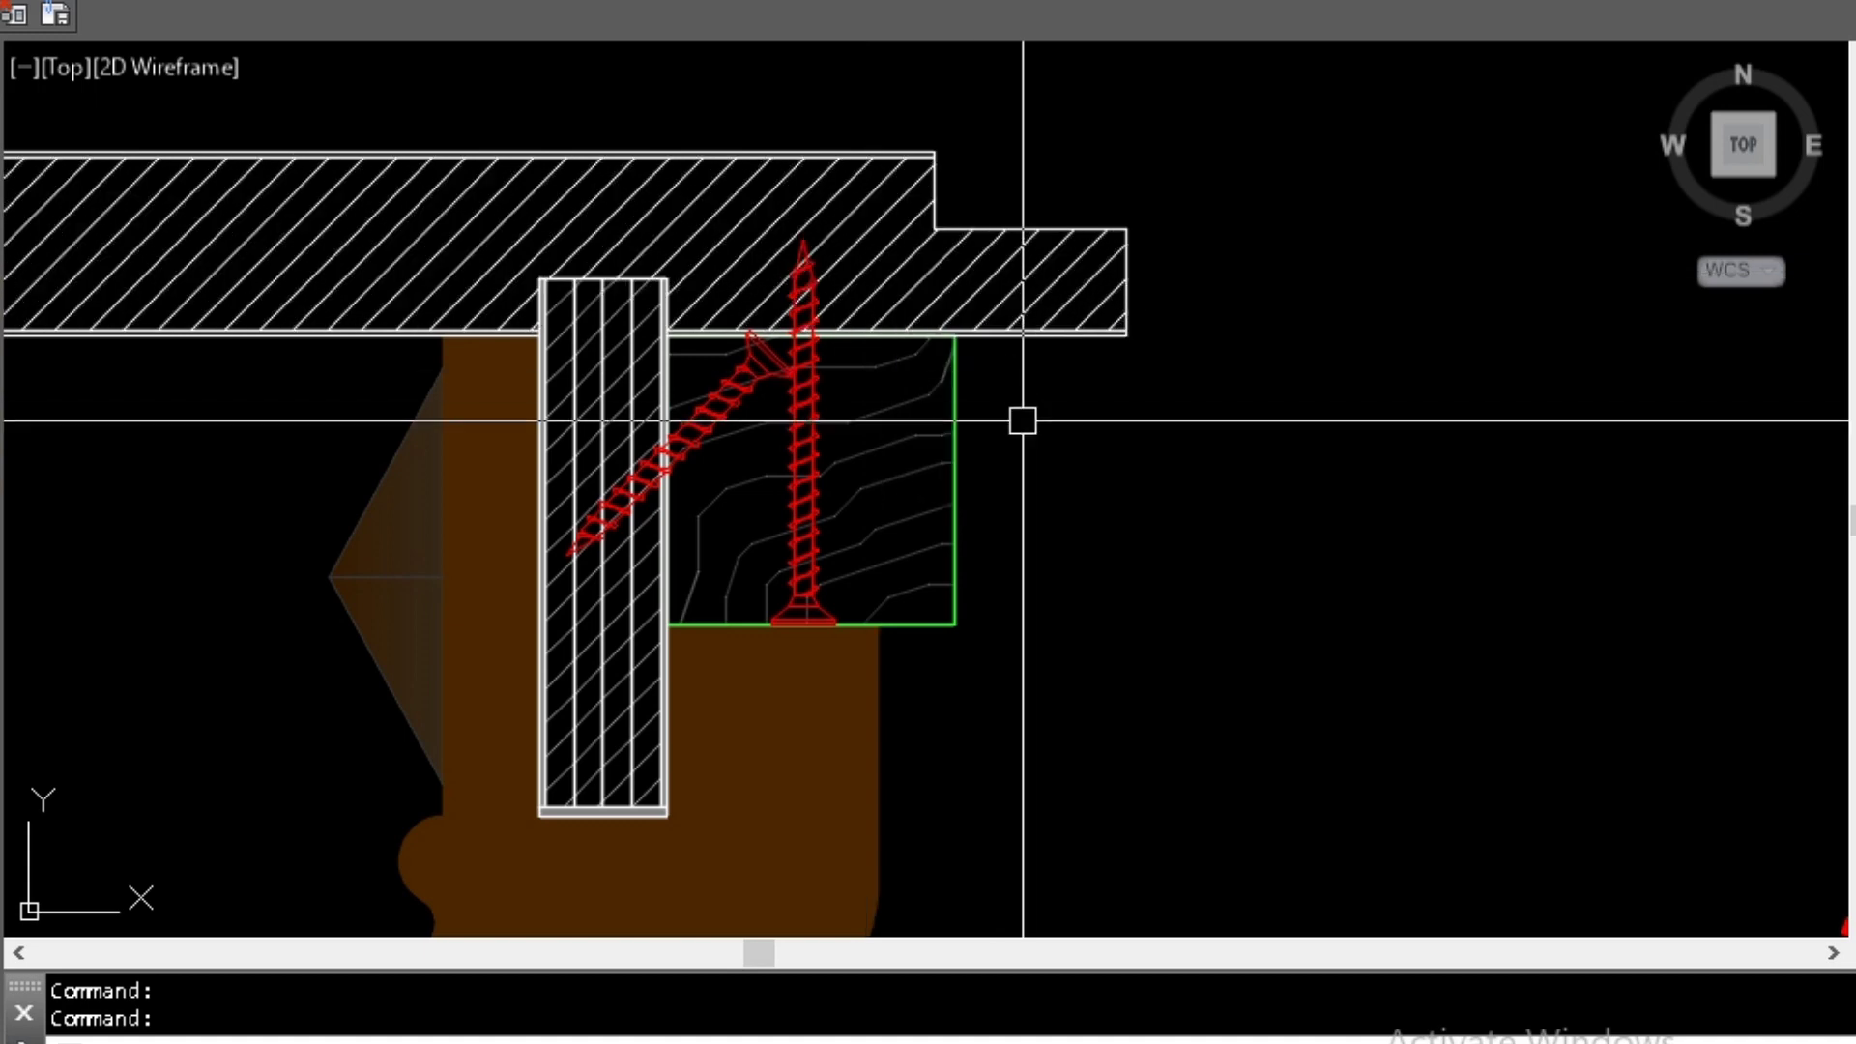
pyautogui.scroll(-2, 1023, 419)
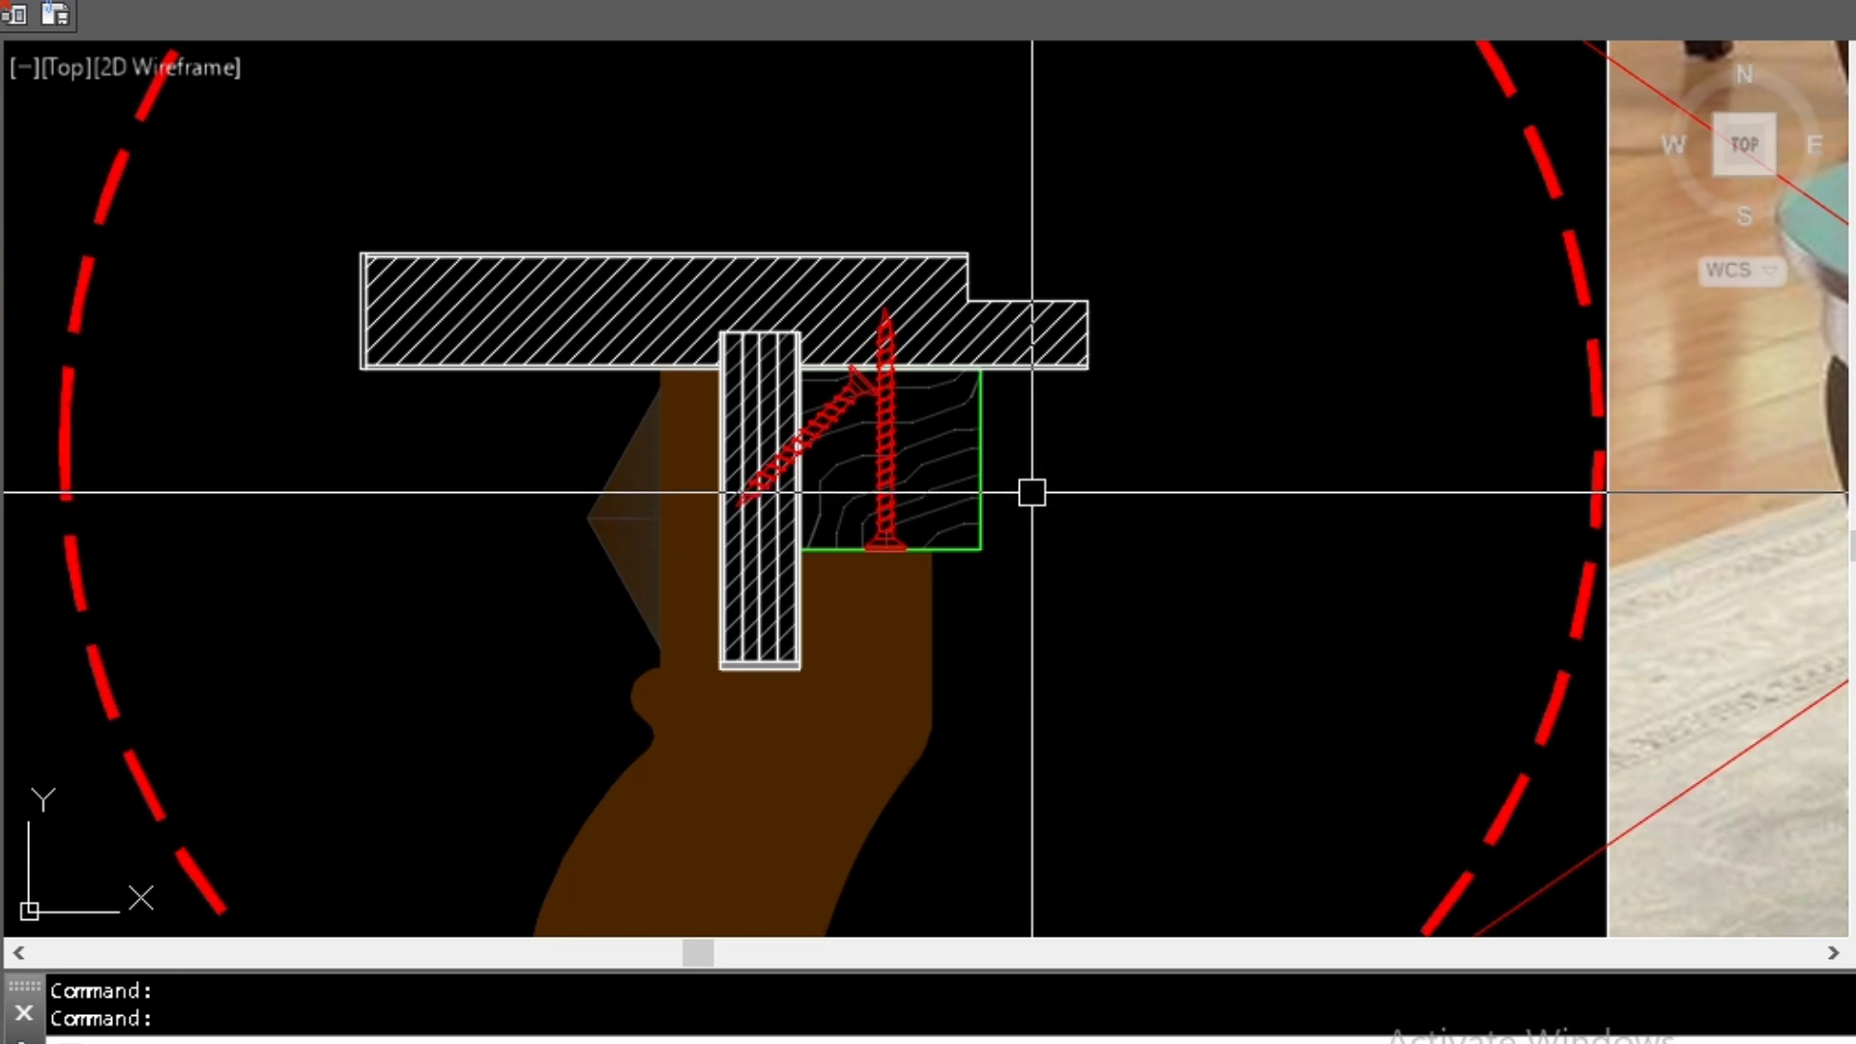
# Compare the screwed block joint in the section with the plan detail and the circled leg joint in the table photo.
pyautogui.scroll(-4, 1032, 492)
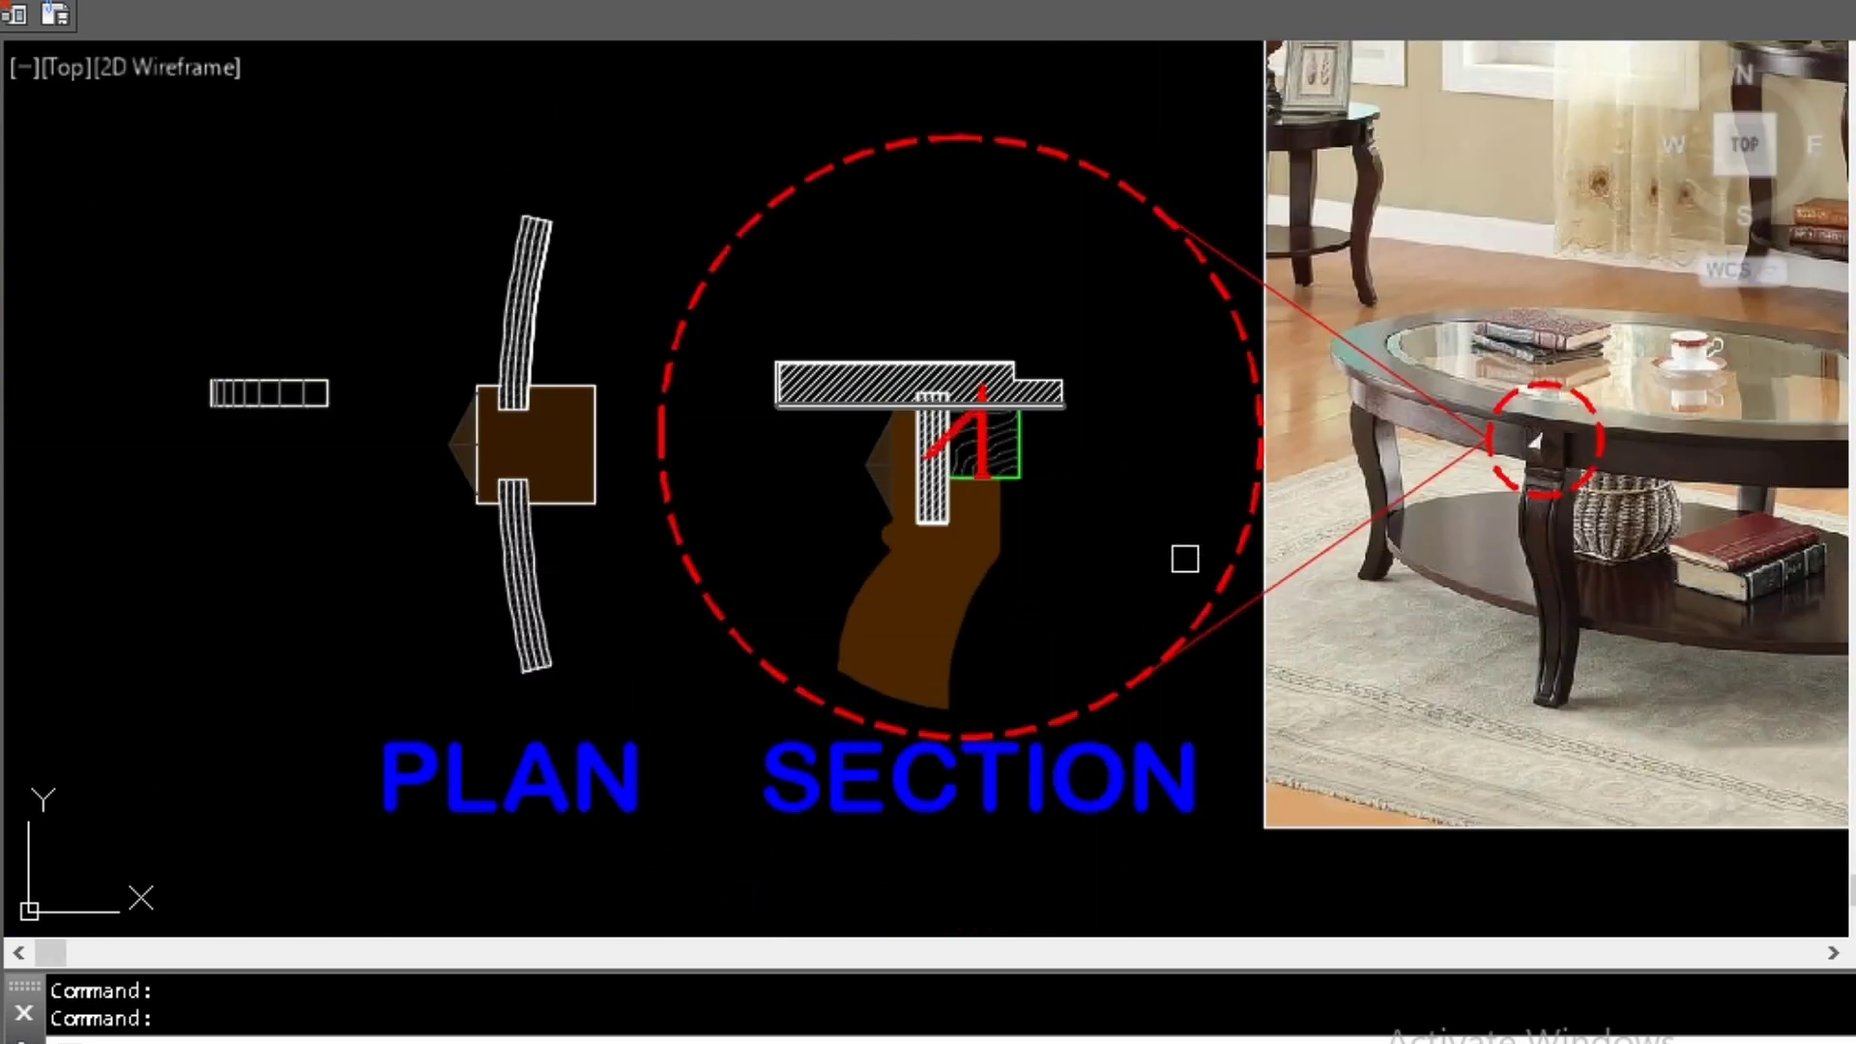
pyautogui.moveTo(1185, 555); pyautogui.dragTo(1151, 571, button='middle')
pyautogui.scroll(2, 982, 489)
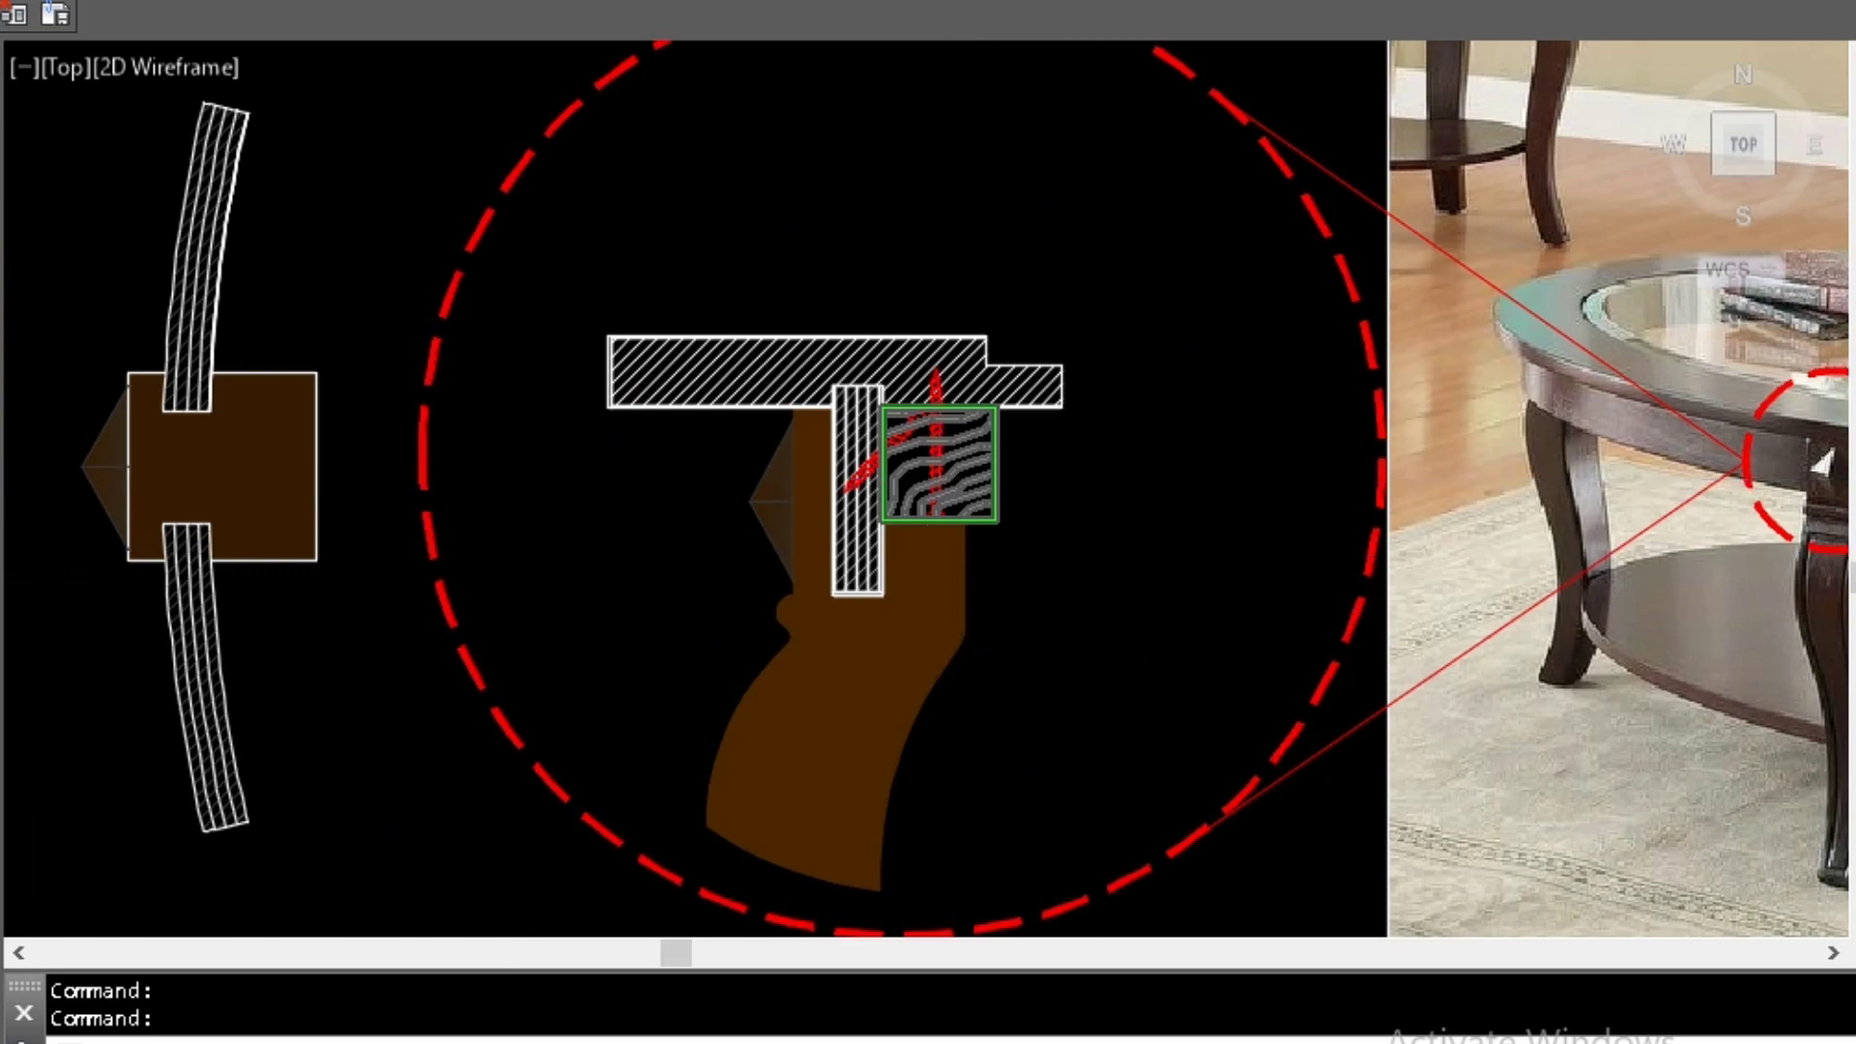
pyautogui.scroll(4, 962, 561)
pyautogui.scroll(-2, 1064, 542)
pyautogui.scroll(-4, 1080, 526)
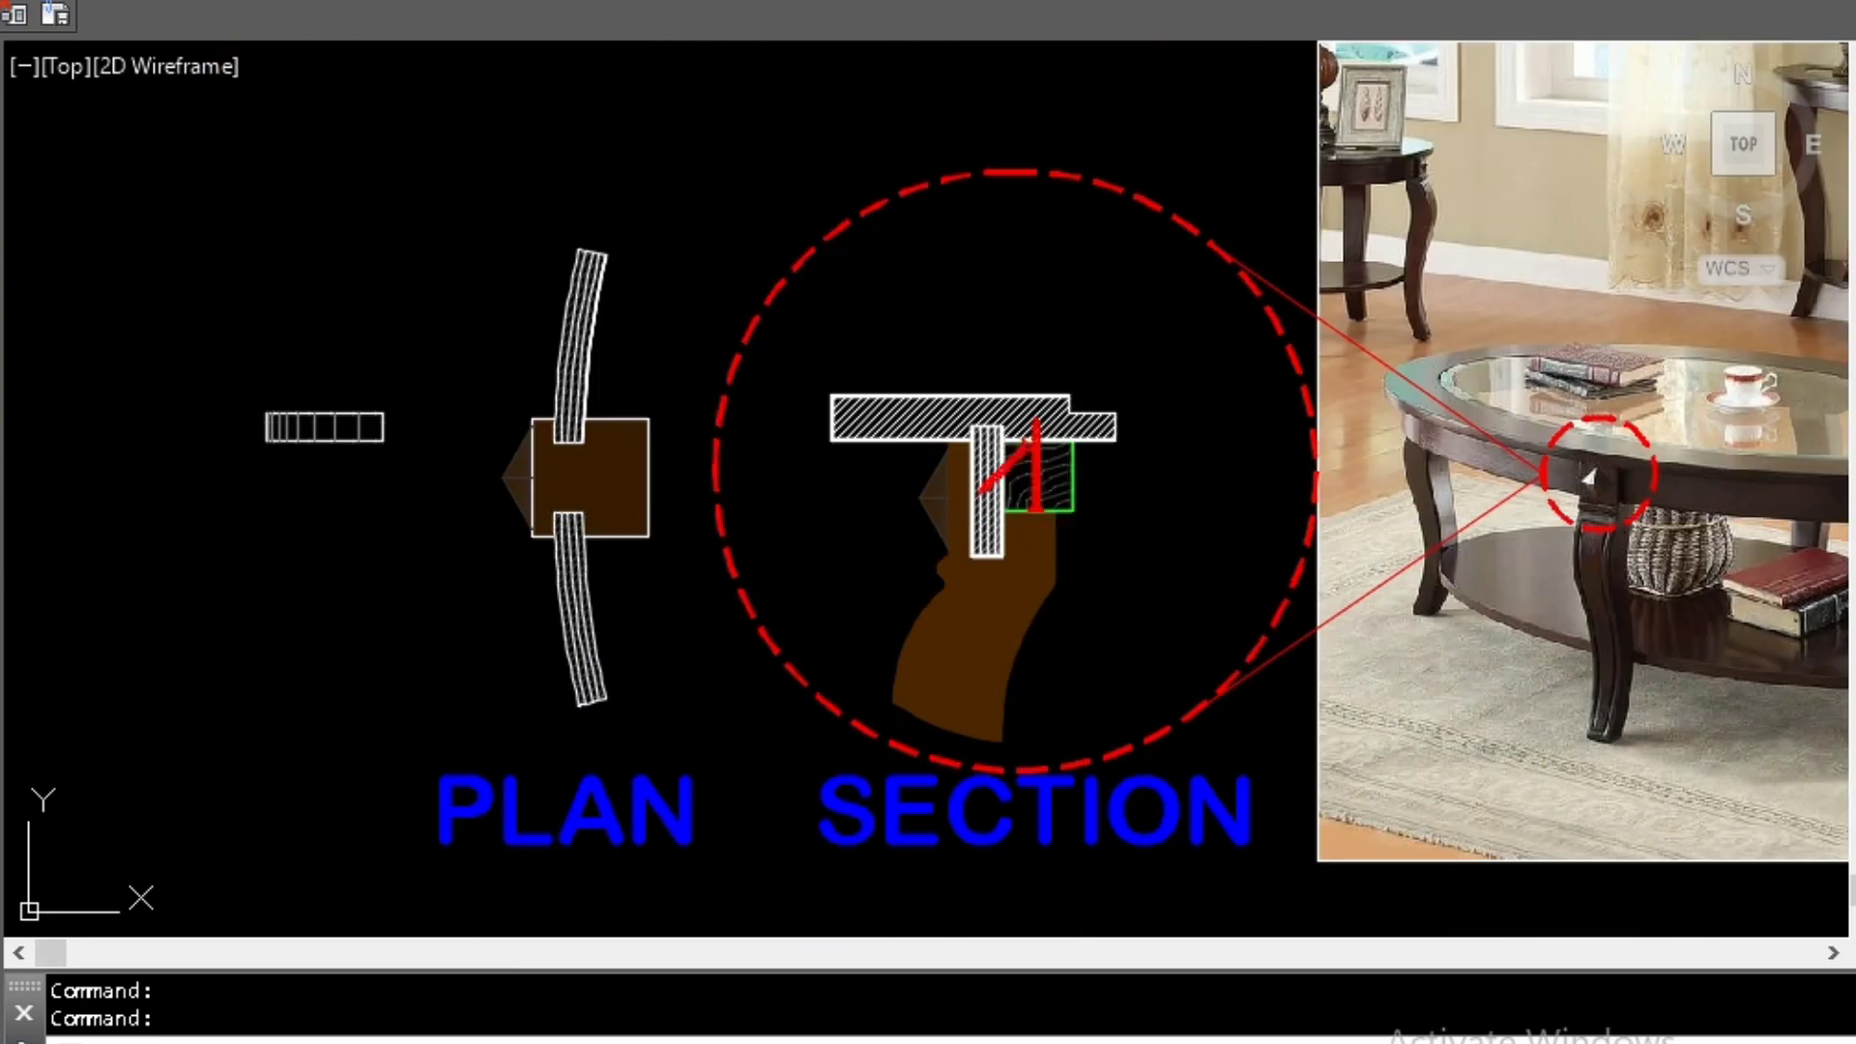
pyautogui.moveTo(1133, 525); pyautogui.dragTo(1064, 551, button='middle')
pyautogui.scroll(4, 1044, 490)
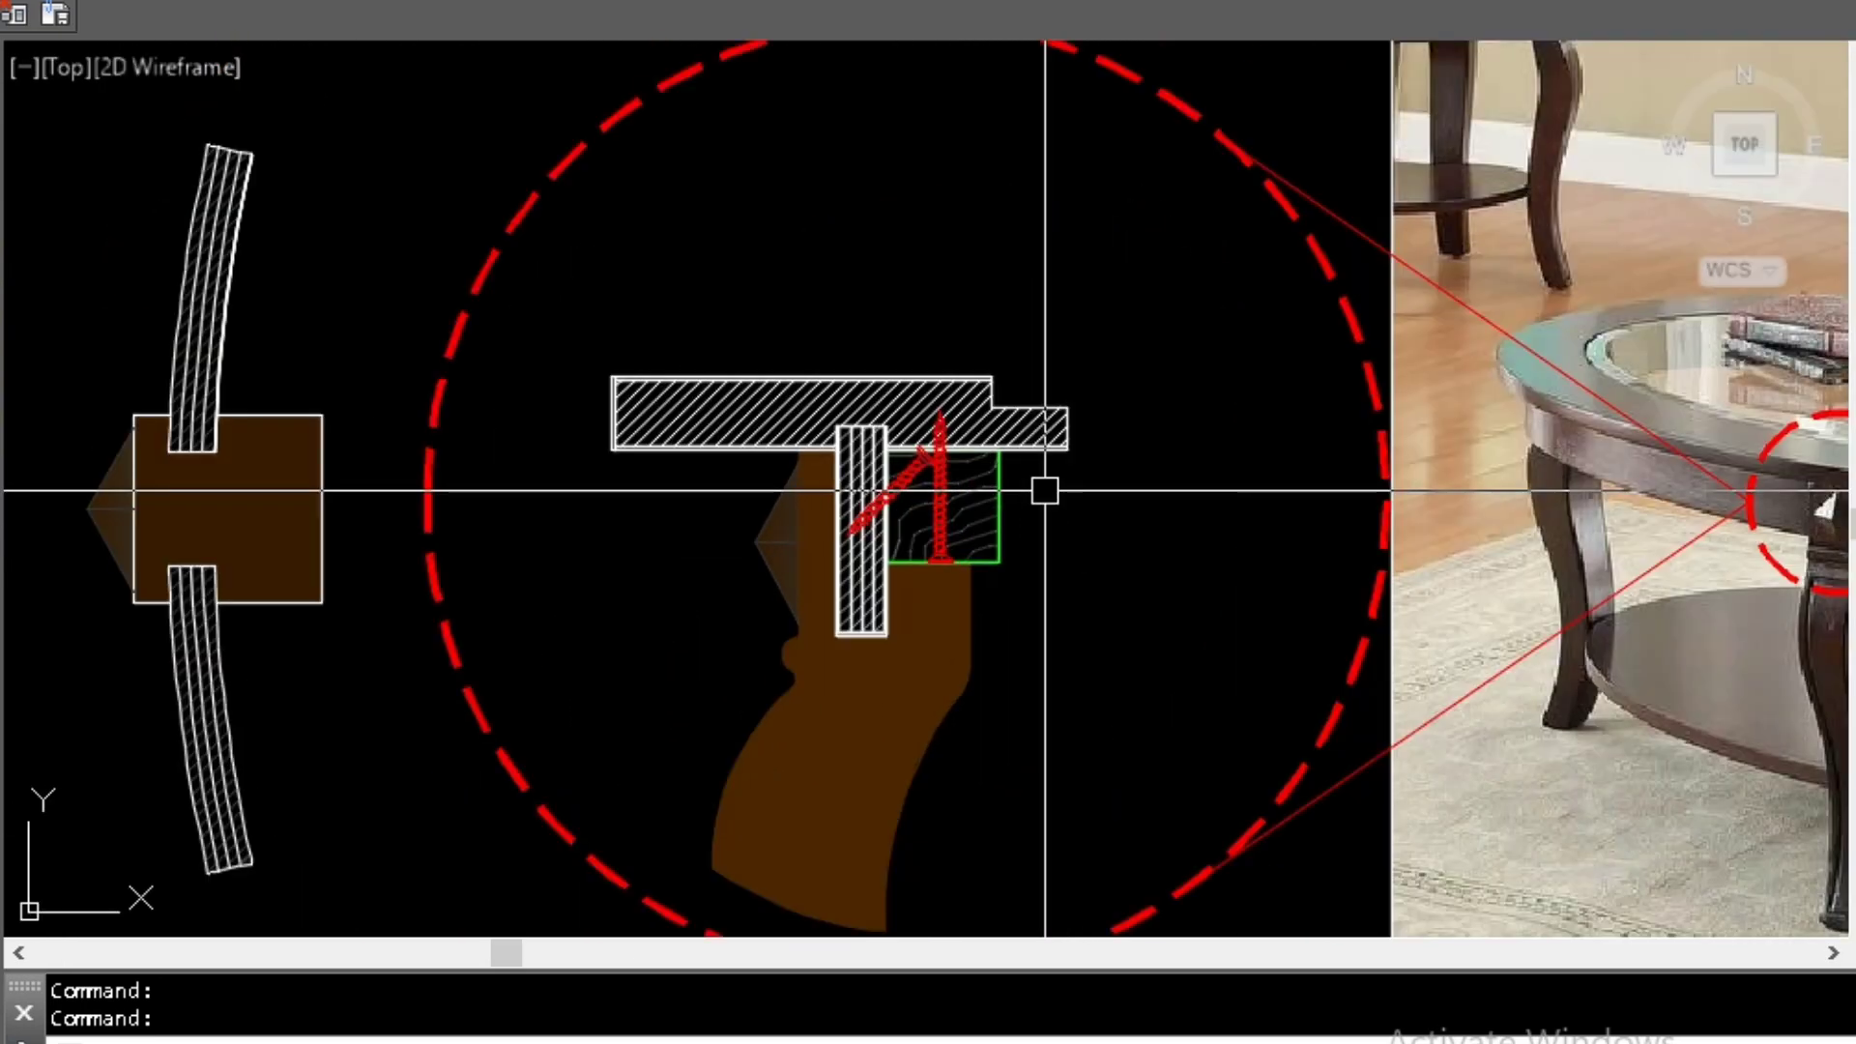
pyautogui.scroll(-4, 1044, 490)
pyautogui.scroll(4, 982, 489)
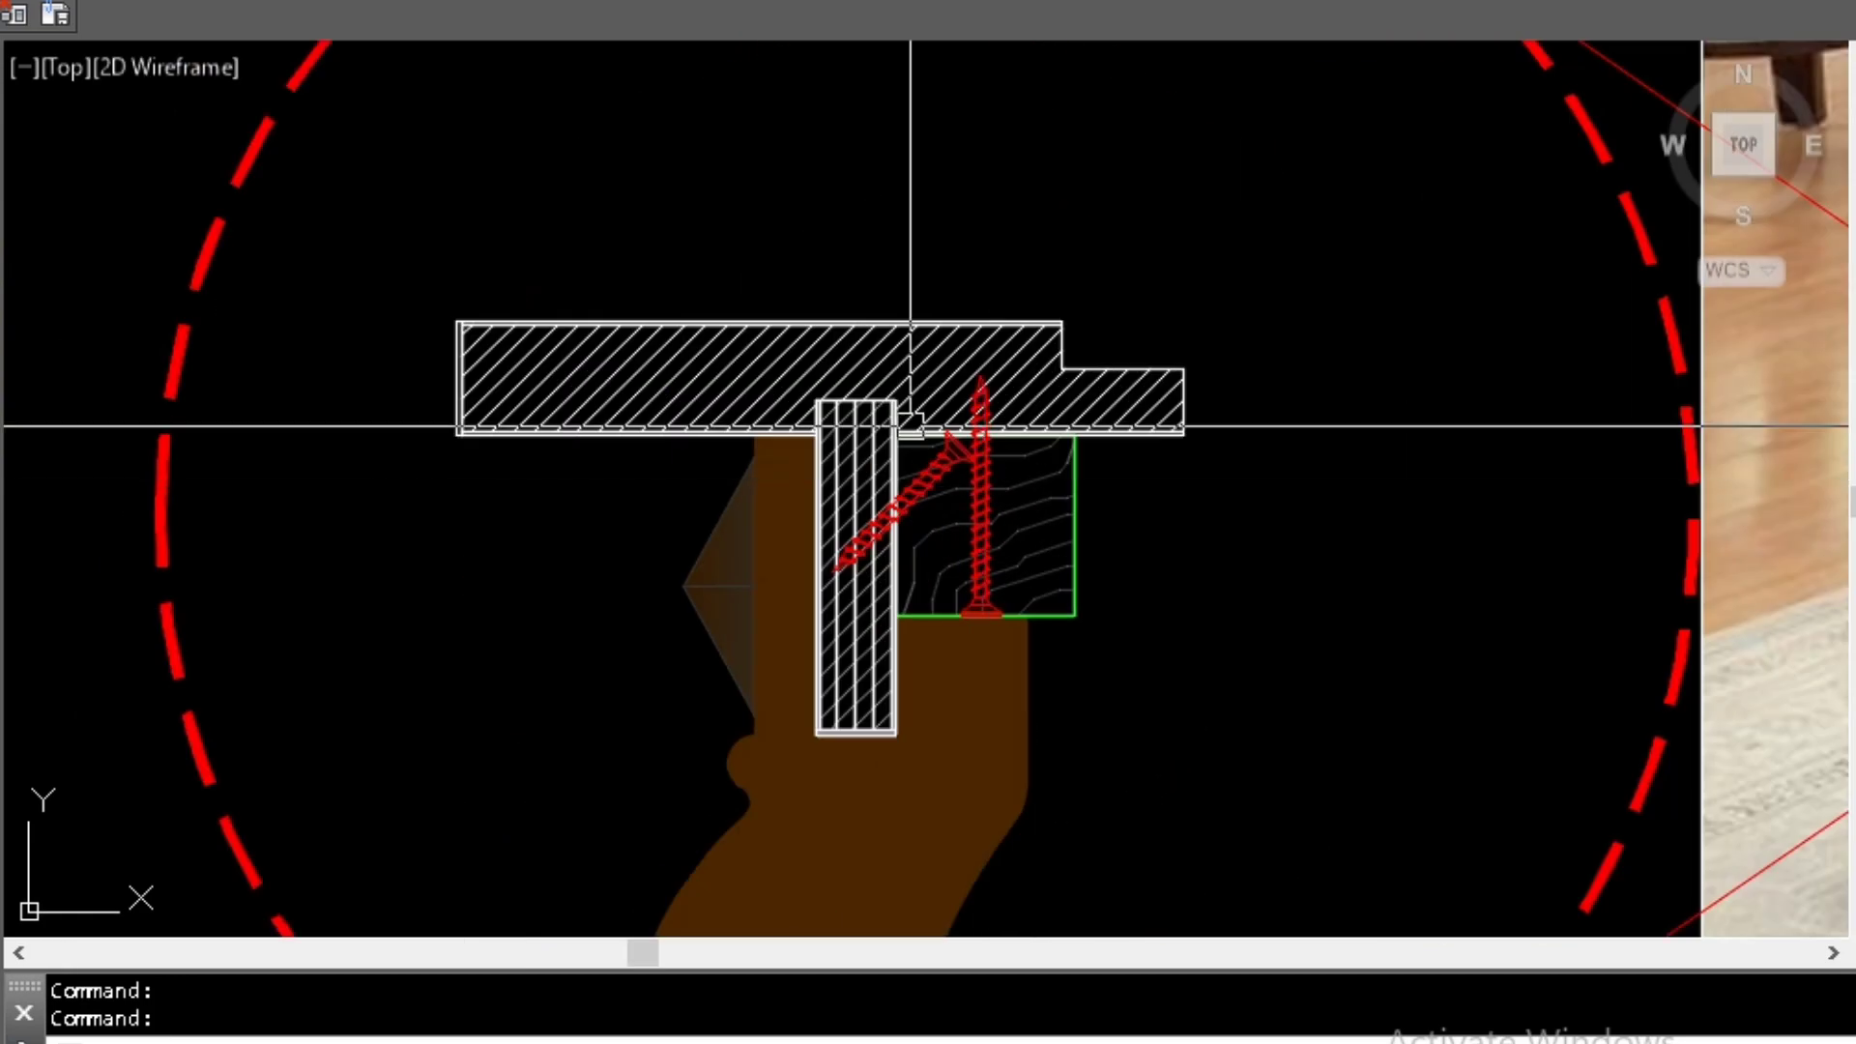
pyautogui.scroll(2, 1015, 513)
pyautogui.scroll(-2, 1005, 435)
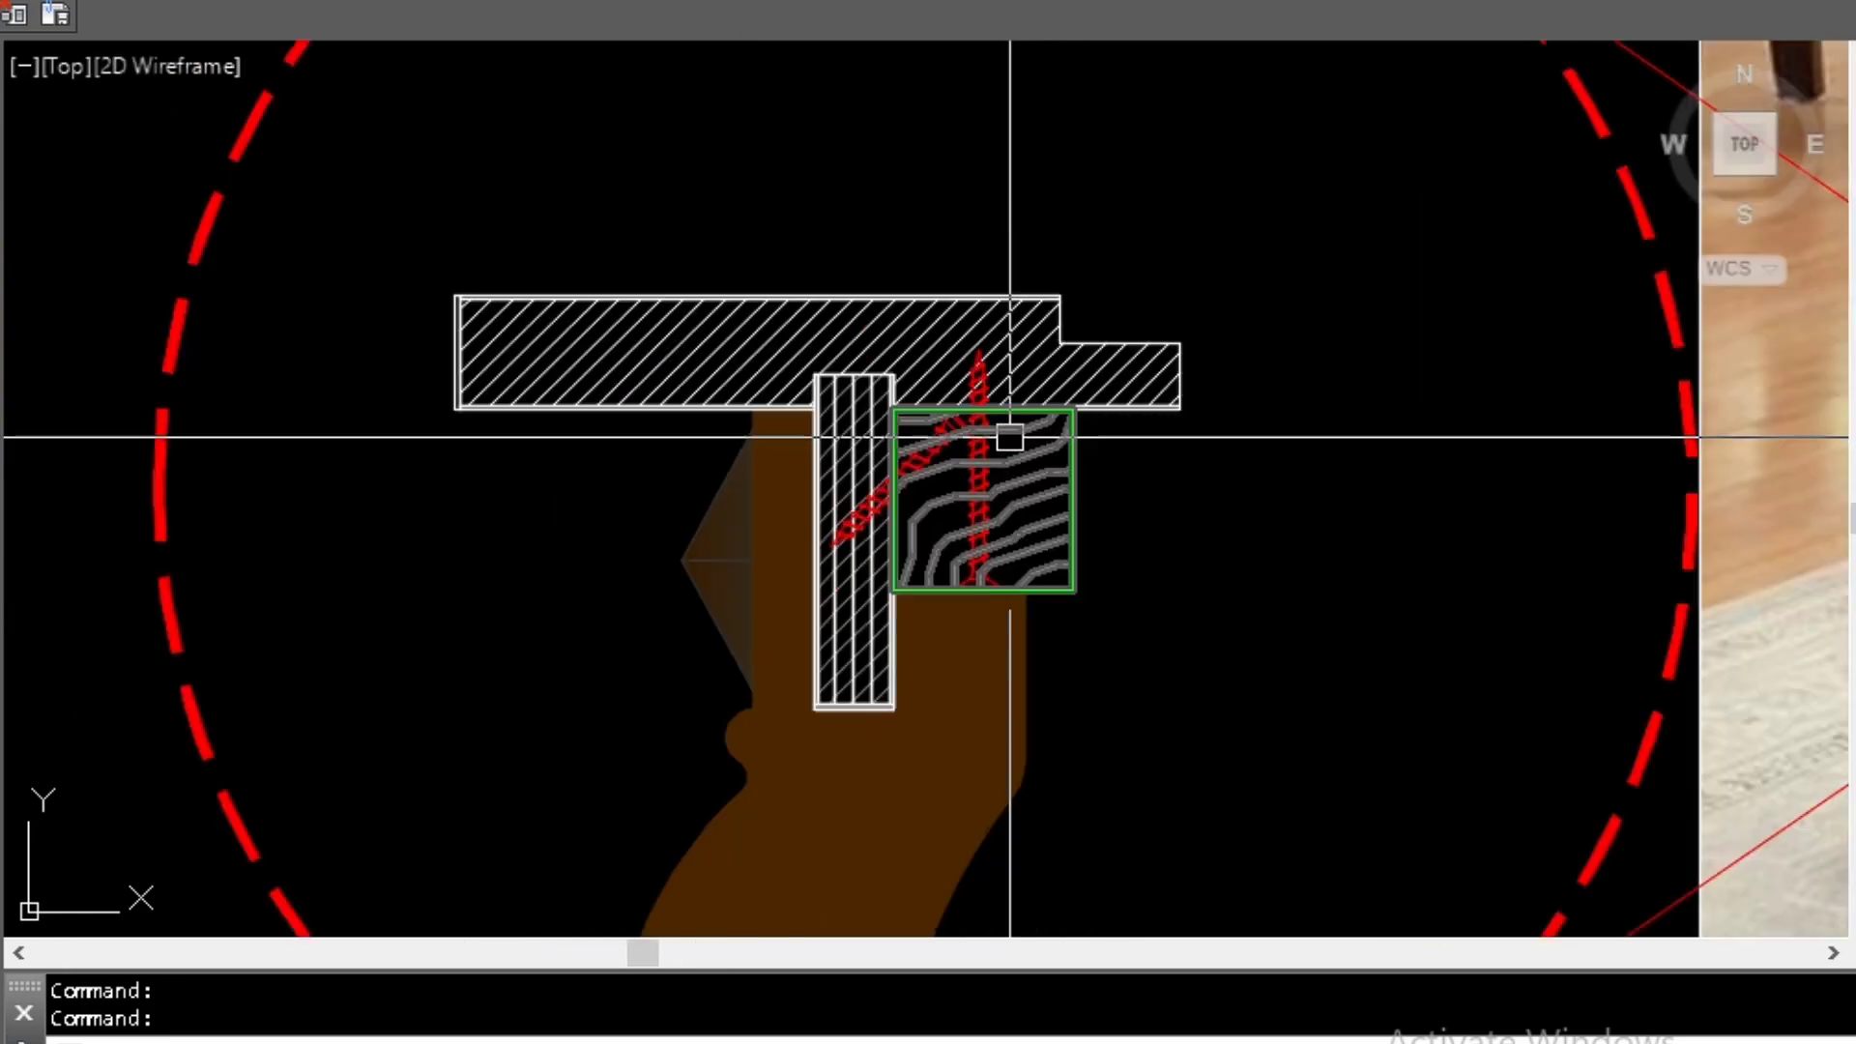
pyautogui.scroll(-5, 1009, 433)
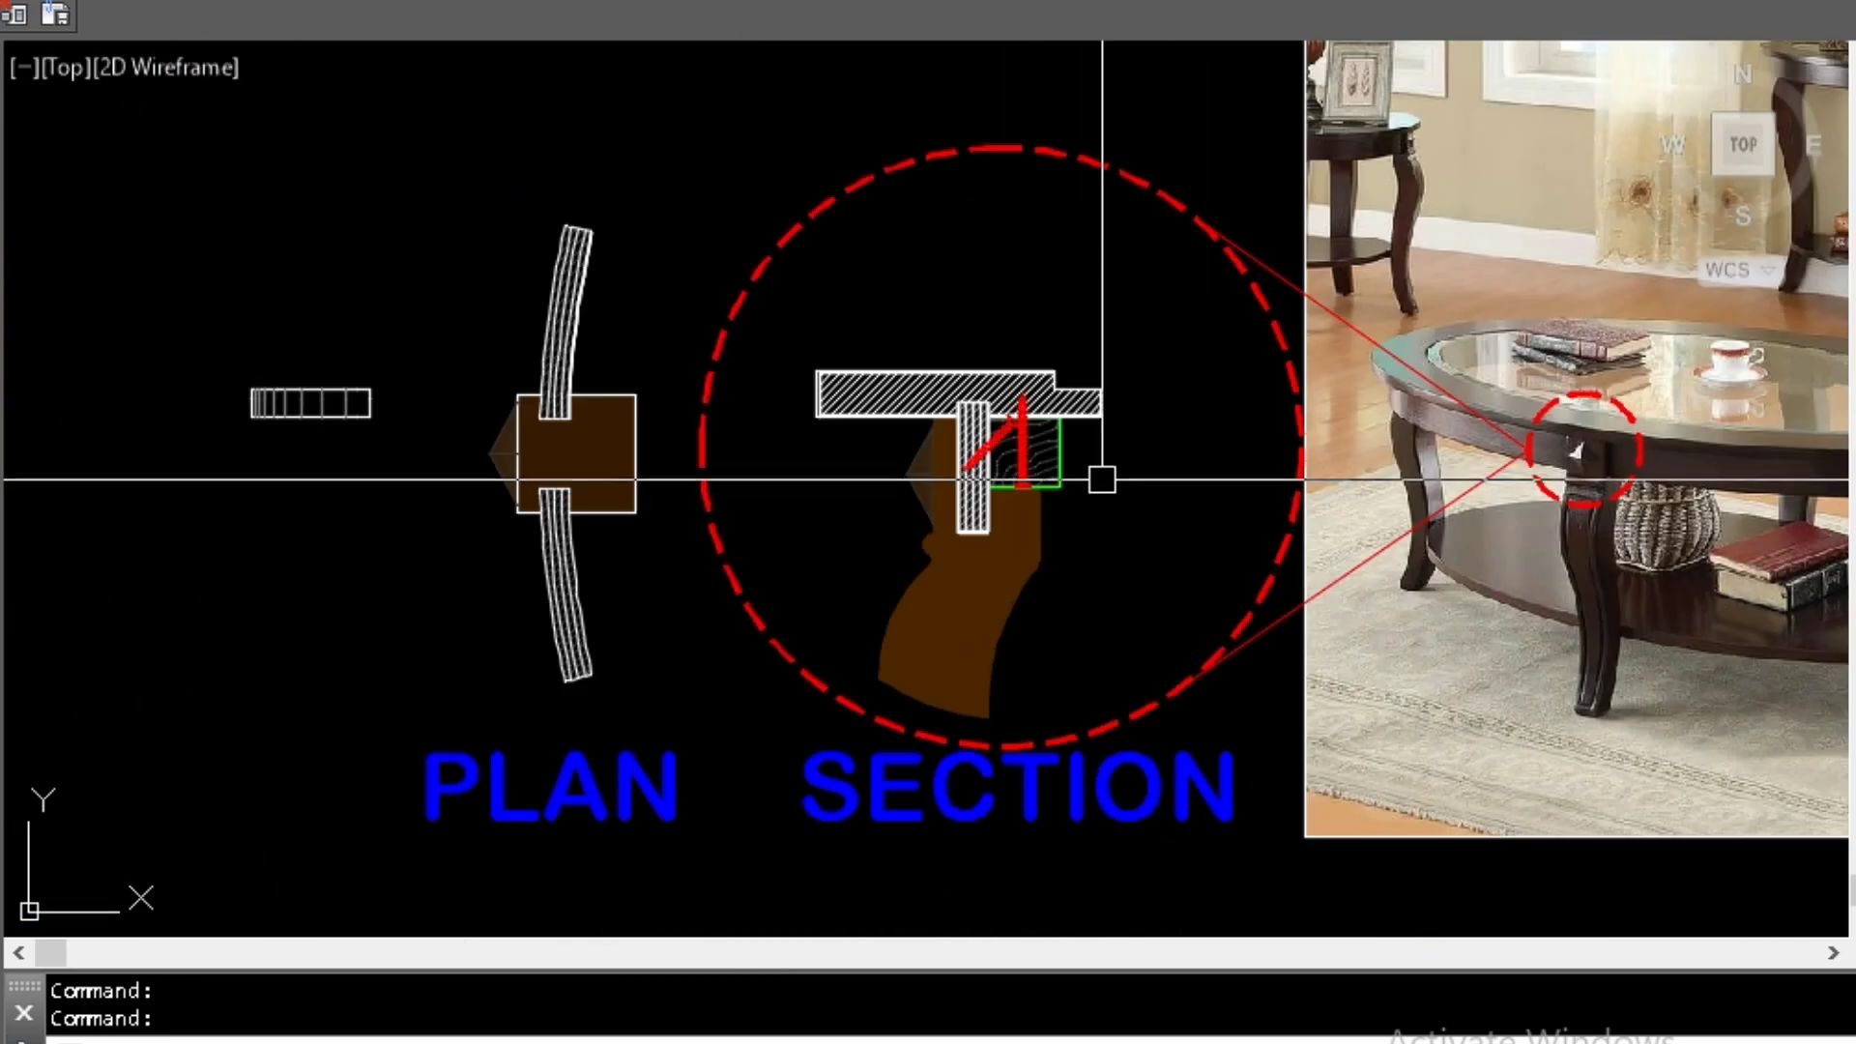
pyautogui.scroll(2, 1009, 485)
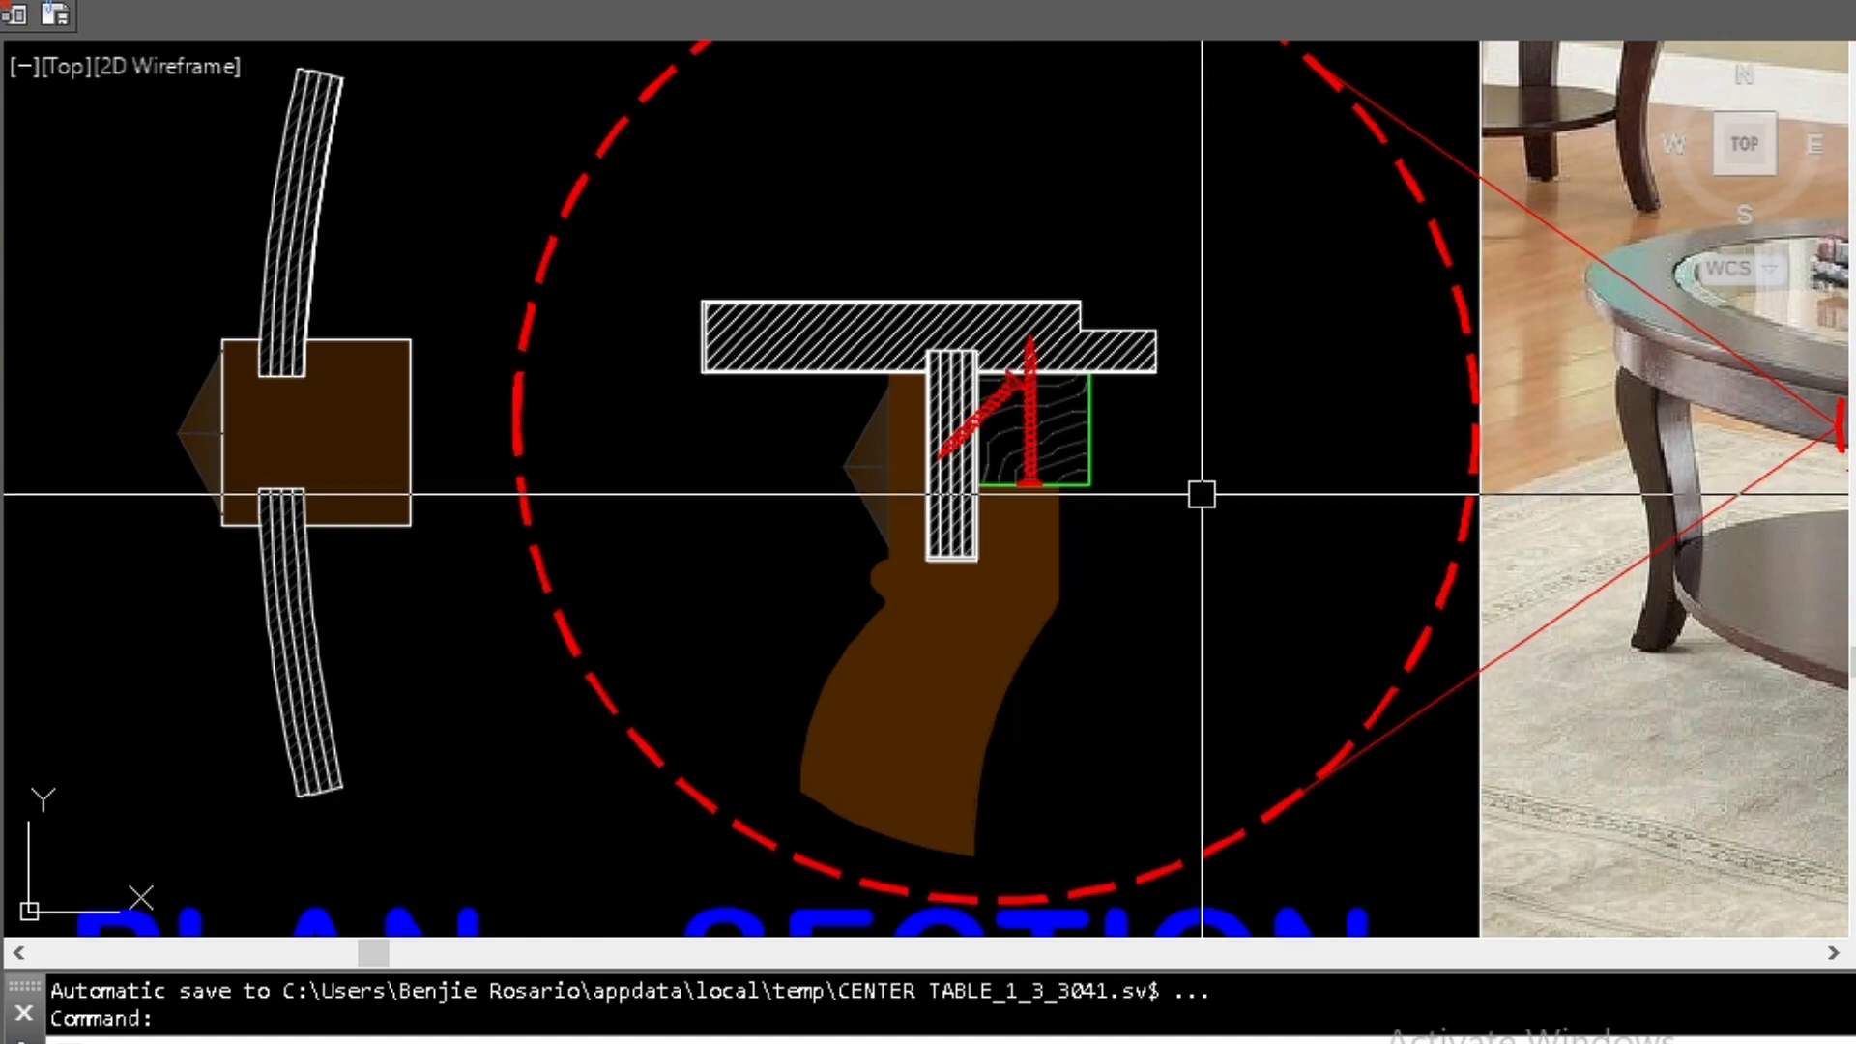
# Inspect the stepped inner edge of the tabletop in the section against the coffee table photo.
pyautogui.scroll(-3, 1056, 489)
pyautogui.moveTo(1055, 489); pyautogui.dragTo(972, 493, button='middle')
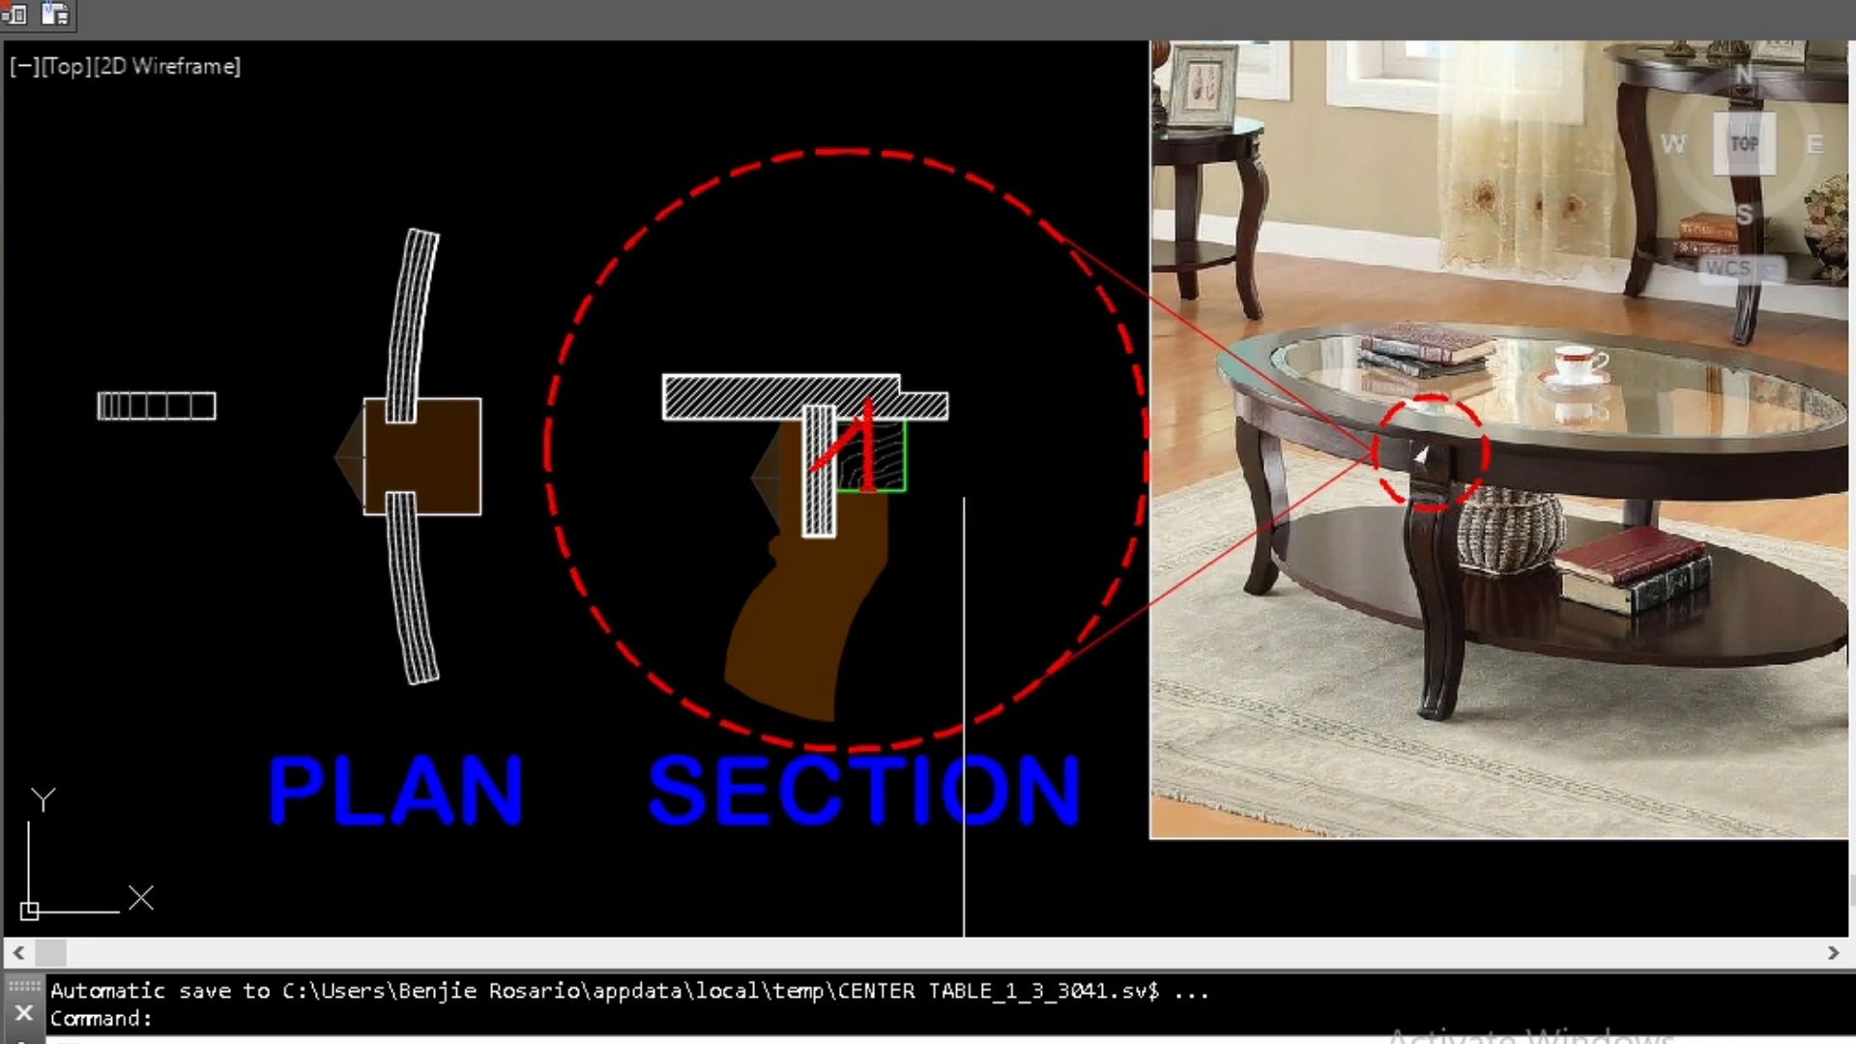
pyautogui.scroll(4, 970, 386)
pyautogui.scroll(-4, 842, 434)
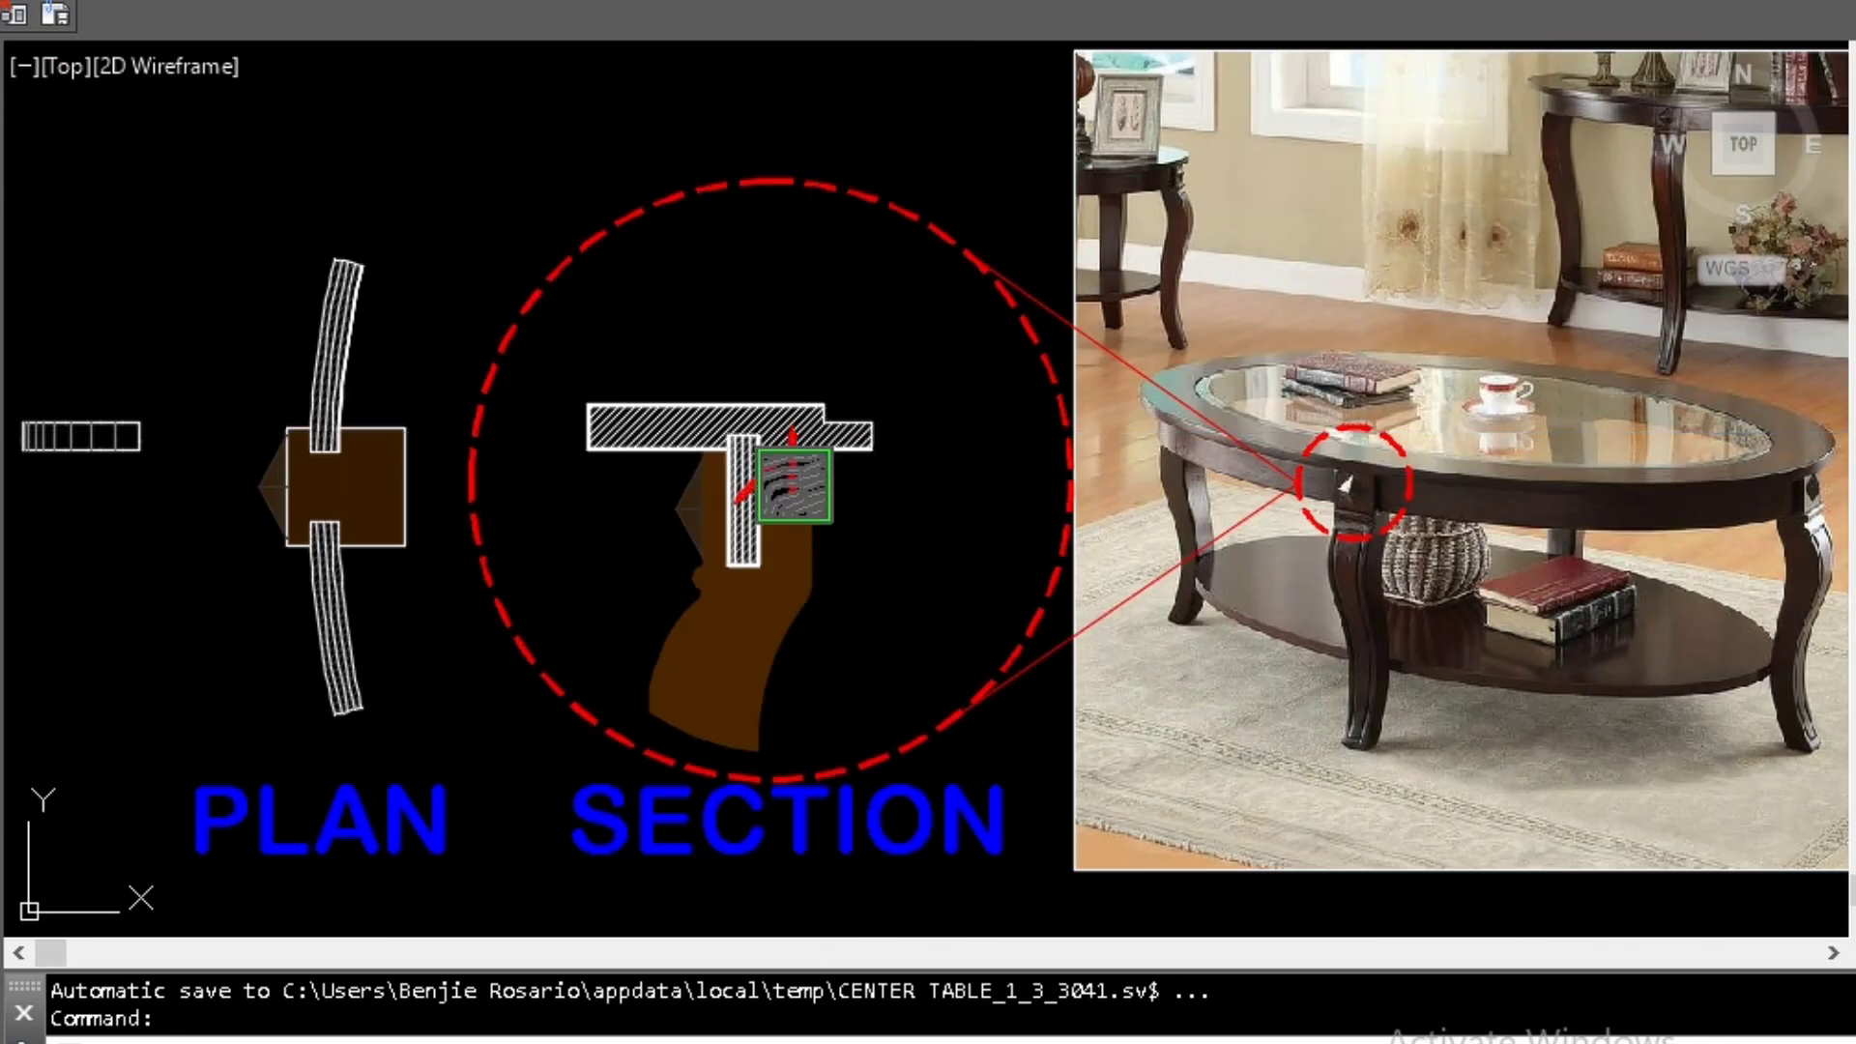
pyautogui.scroll(3, 948, 455)
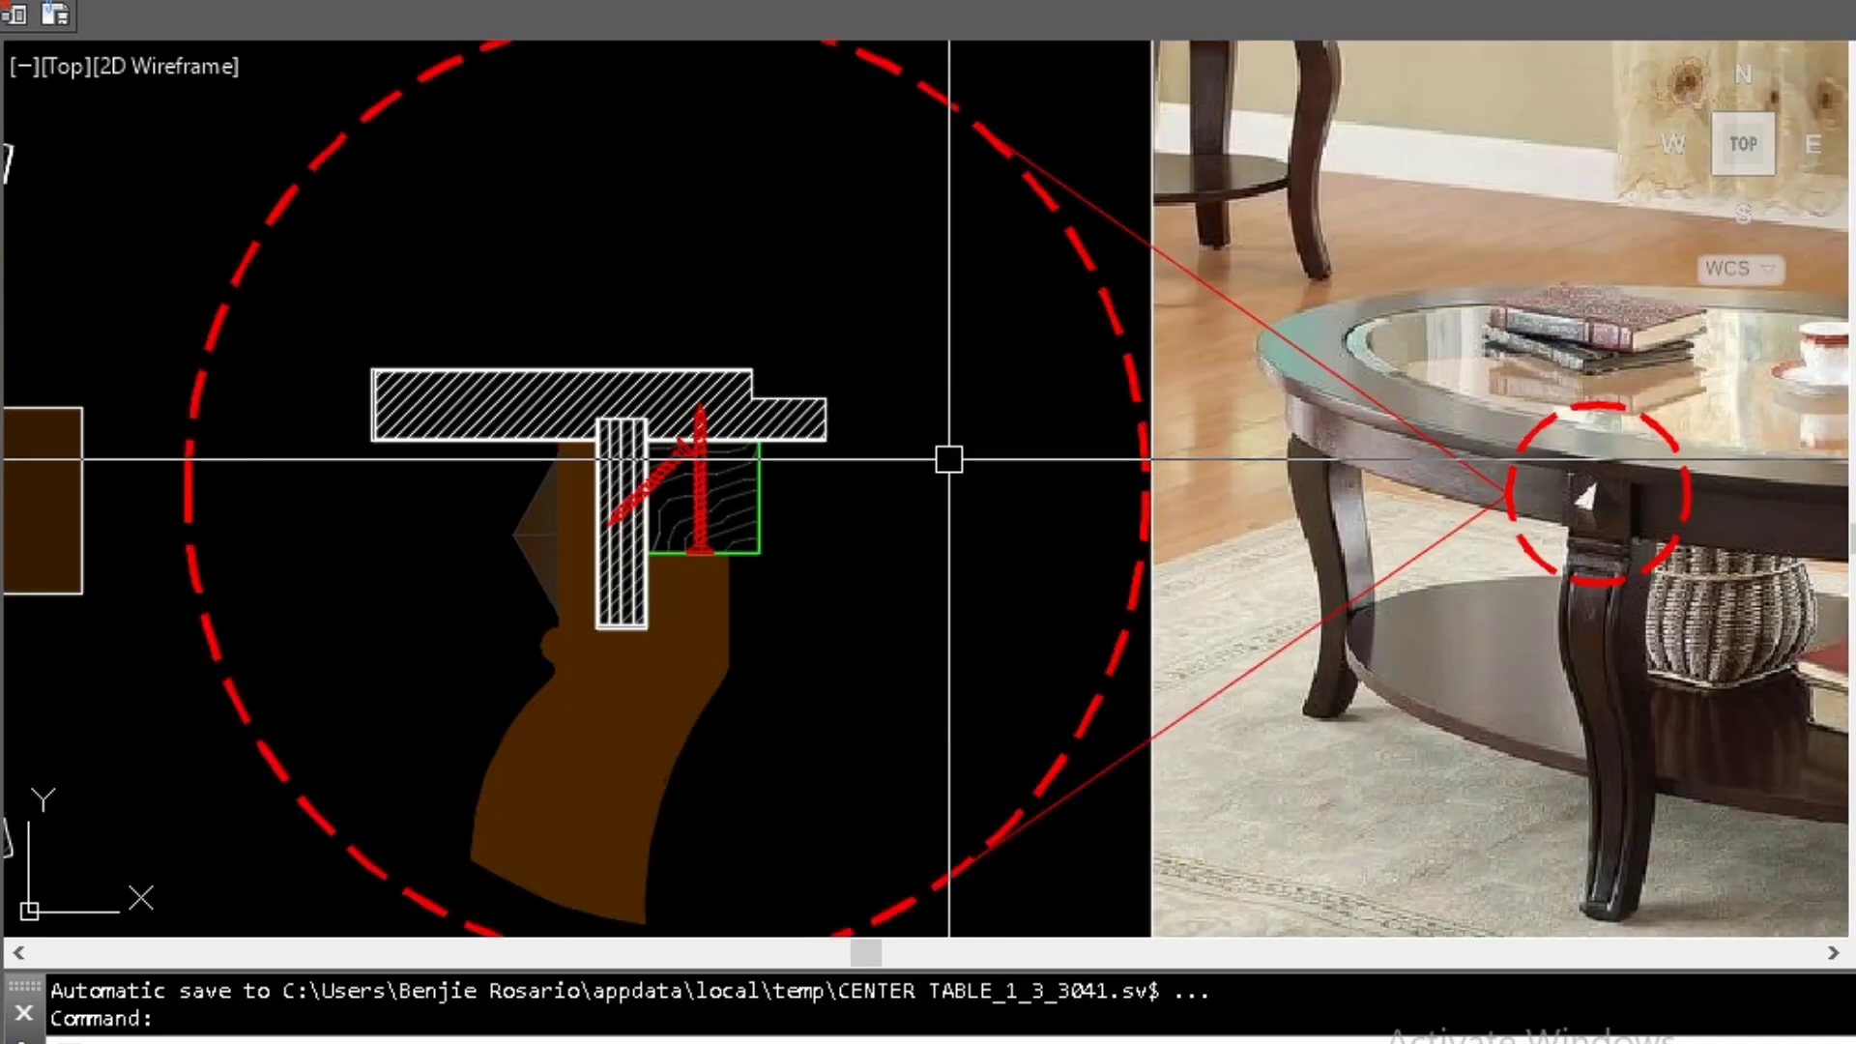
pyautogui.scroll(2, 845, 427)
pyautogui.scroll(-5, 332, 364)
pyautogui.scroll(1, 332, 364)
pyautogui.scroll(4, 770, 419)
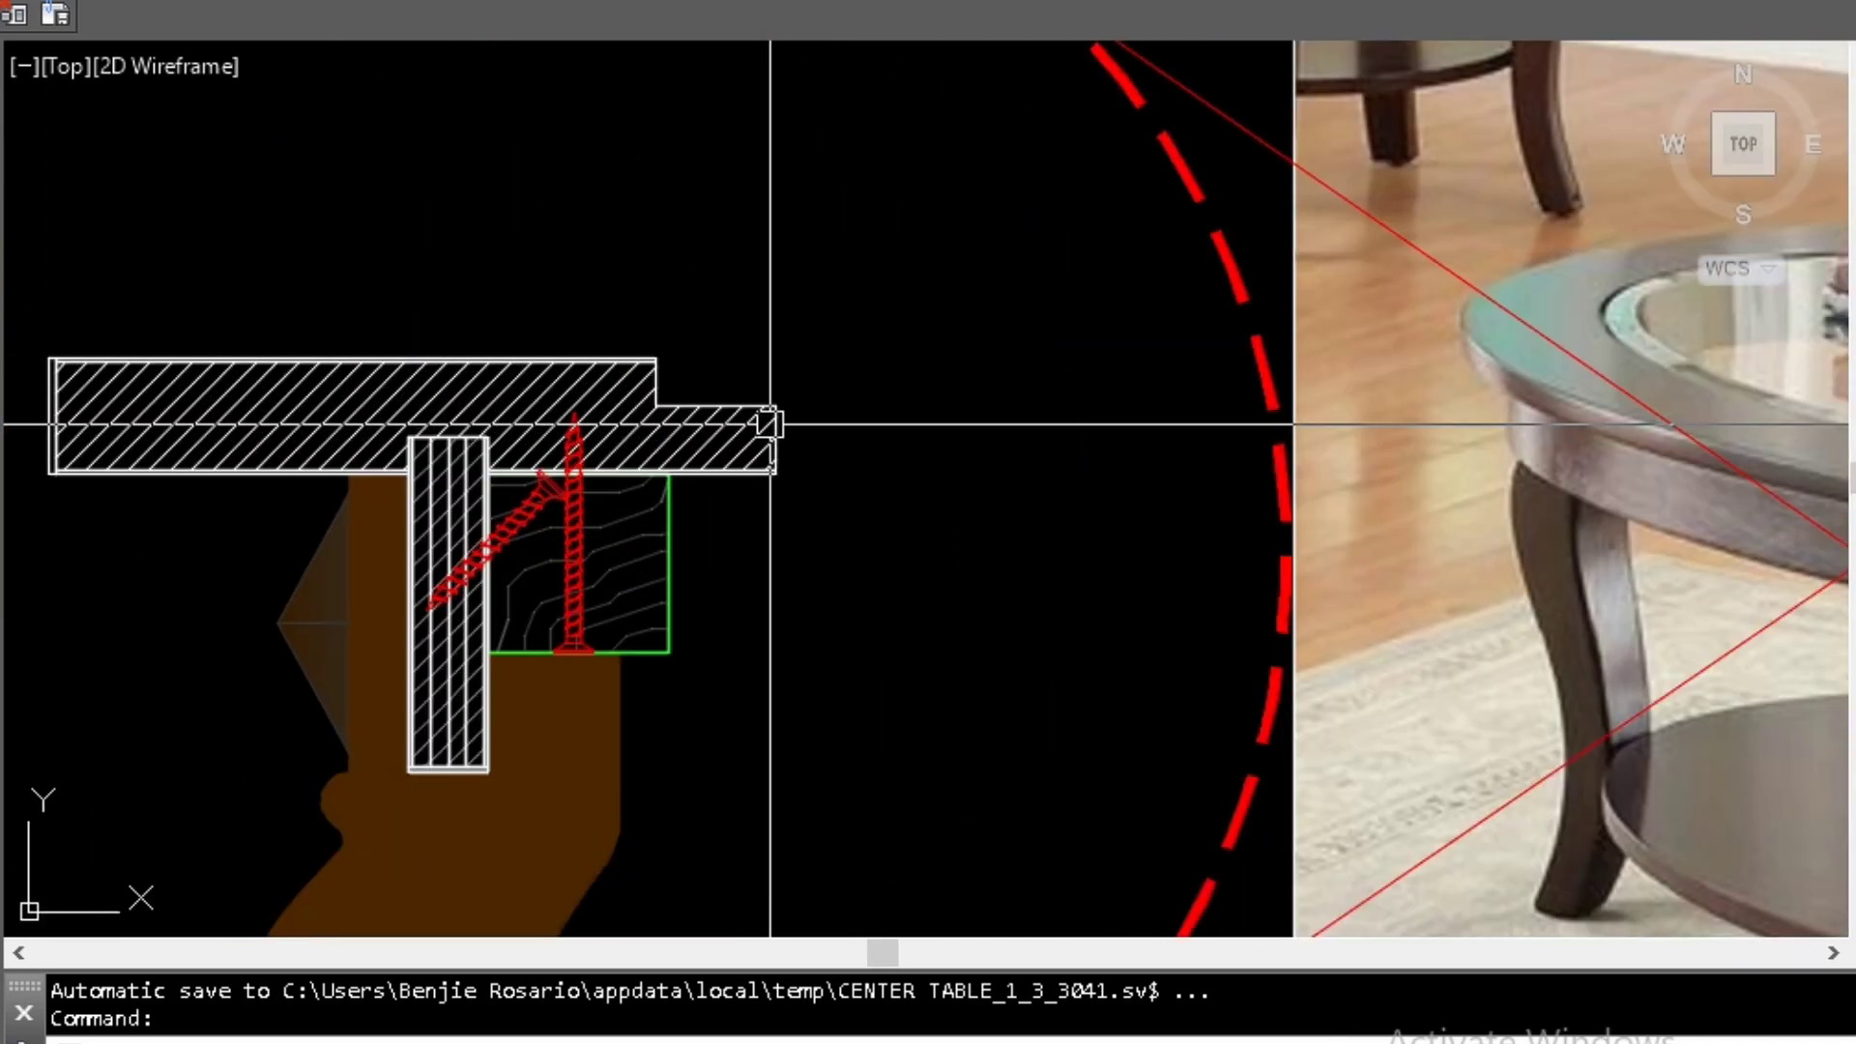
pyautogui.scroll(-4, 812, 440)
pyautogui.scroll(2, 822, 452)
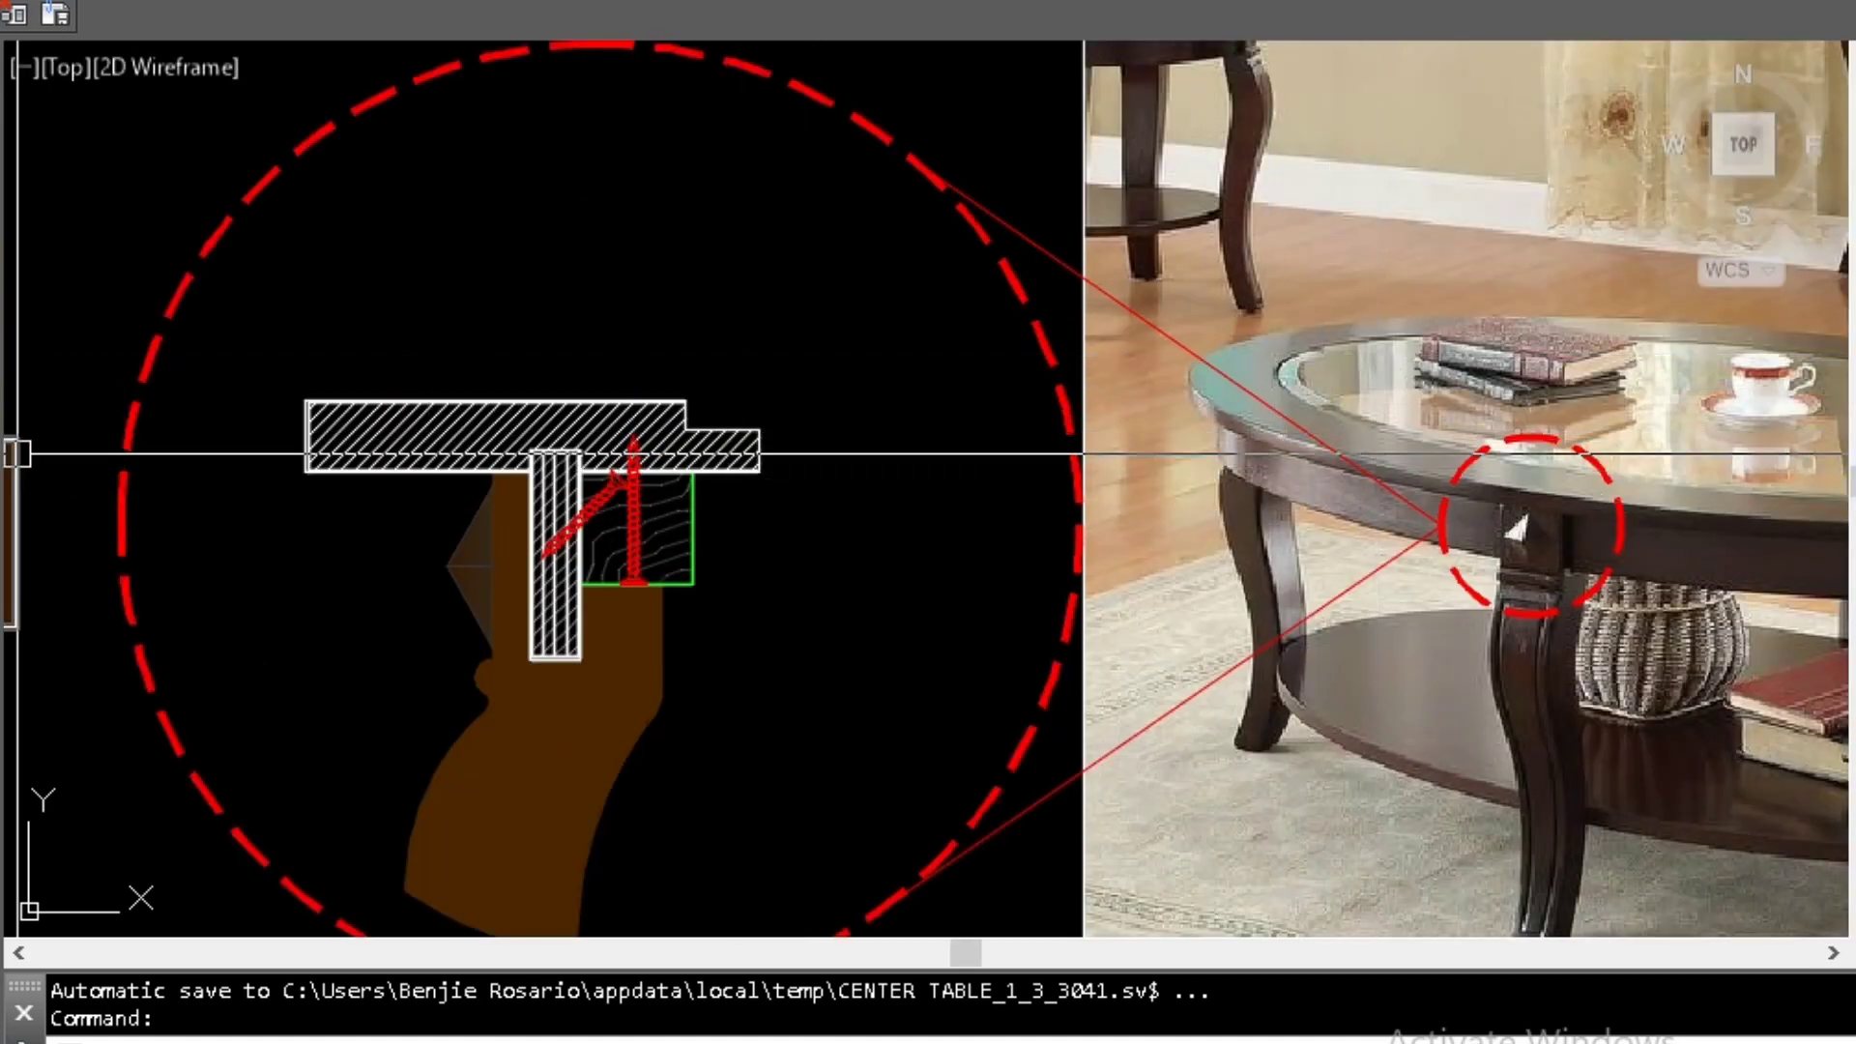
# Examine the bevelled glass edge in the coffee table photo, matching the teal glass panel seated on the tabletop's step in the section.
pyautogui.press('Escape')
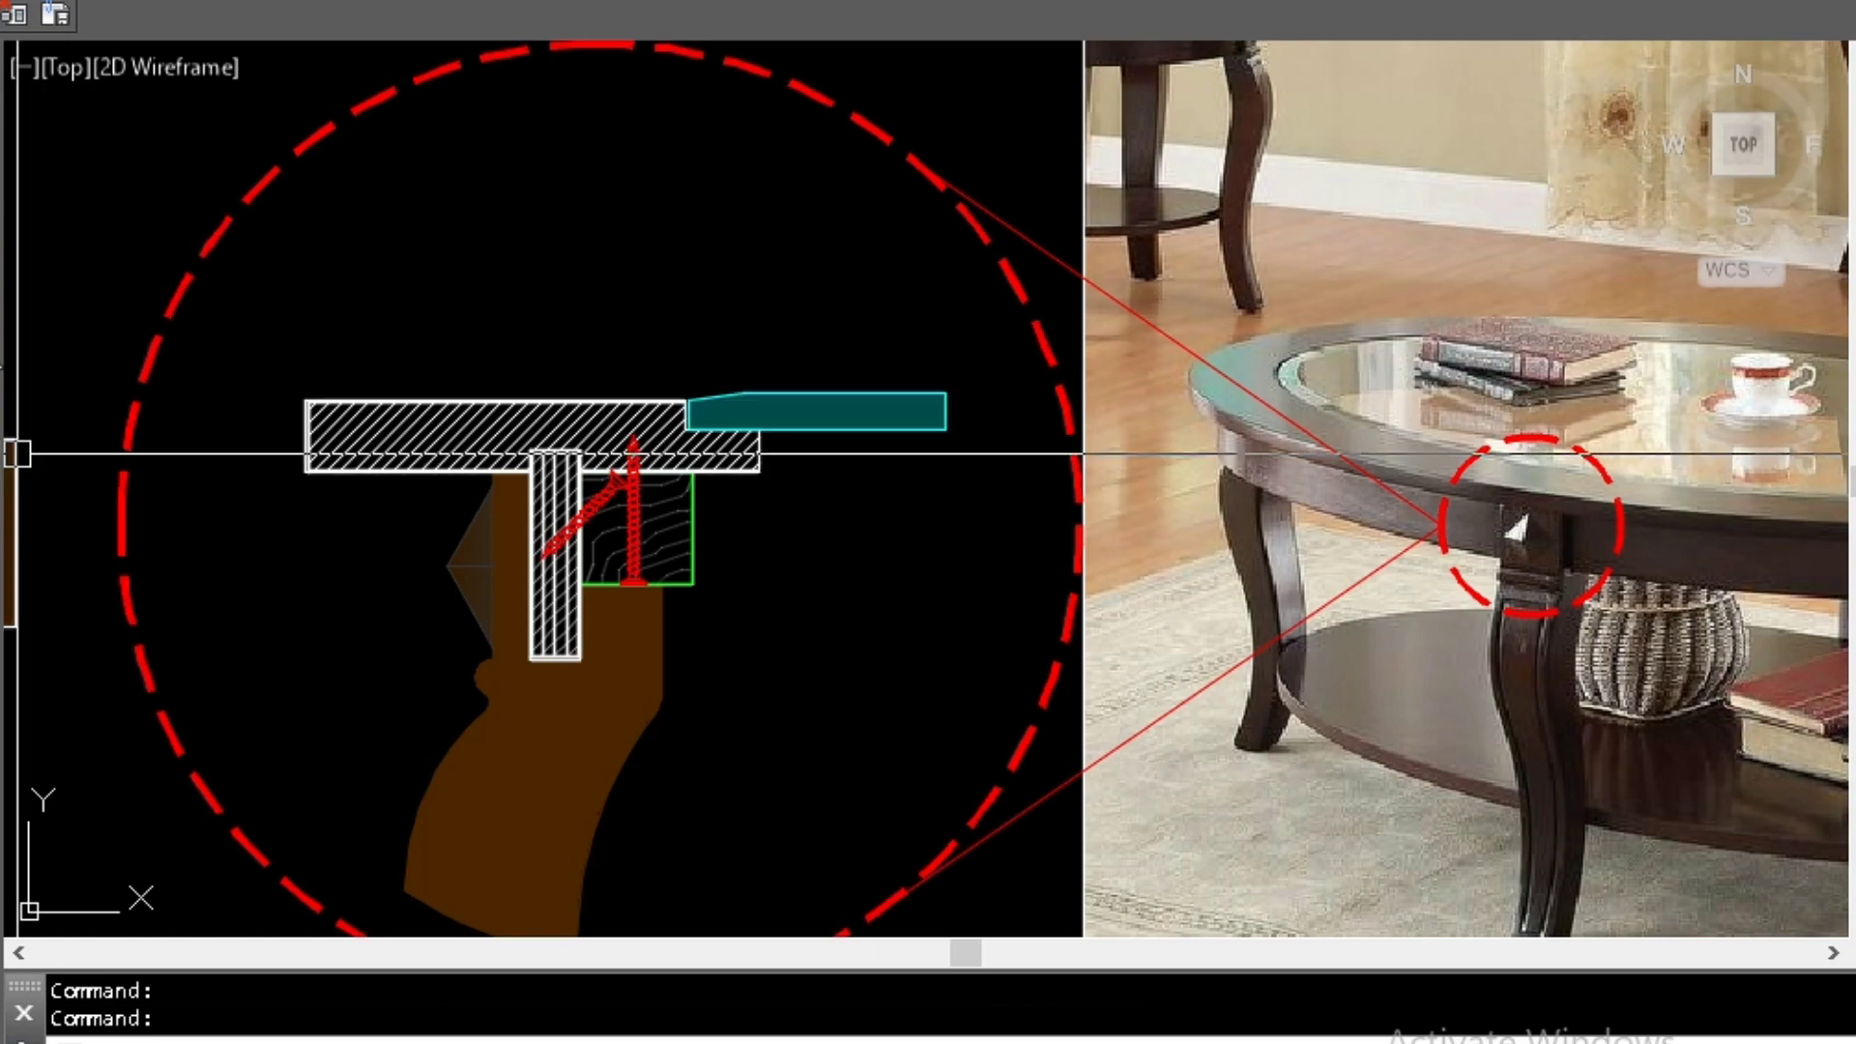
pyautogui.scroll(3, 1276, 382)
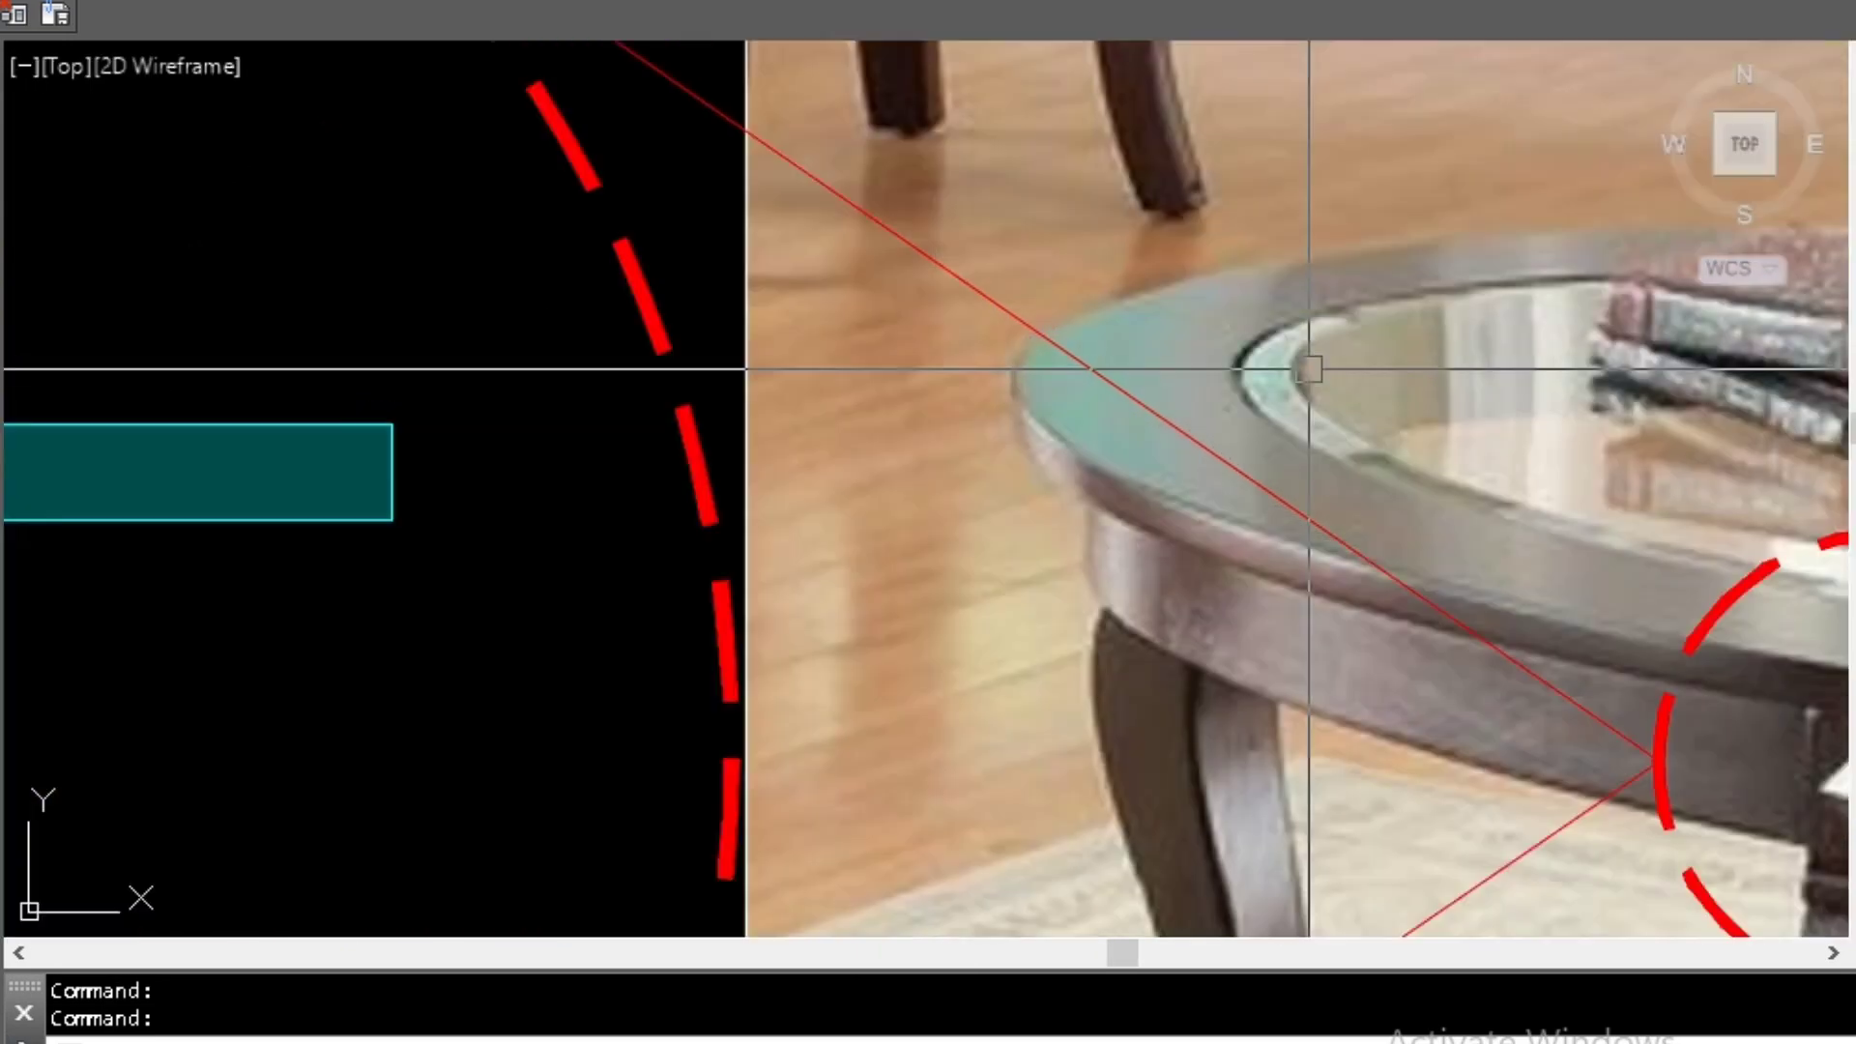
pyautogui.scroll(-3, 1276, 377)
pyautogui.scroll(3, 1228, 384)
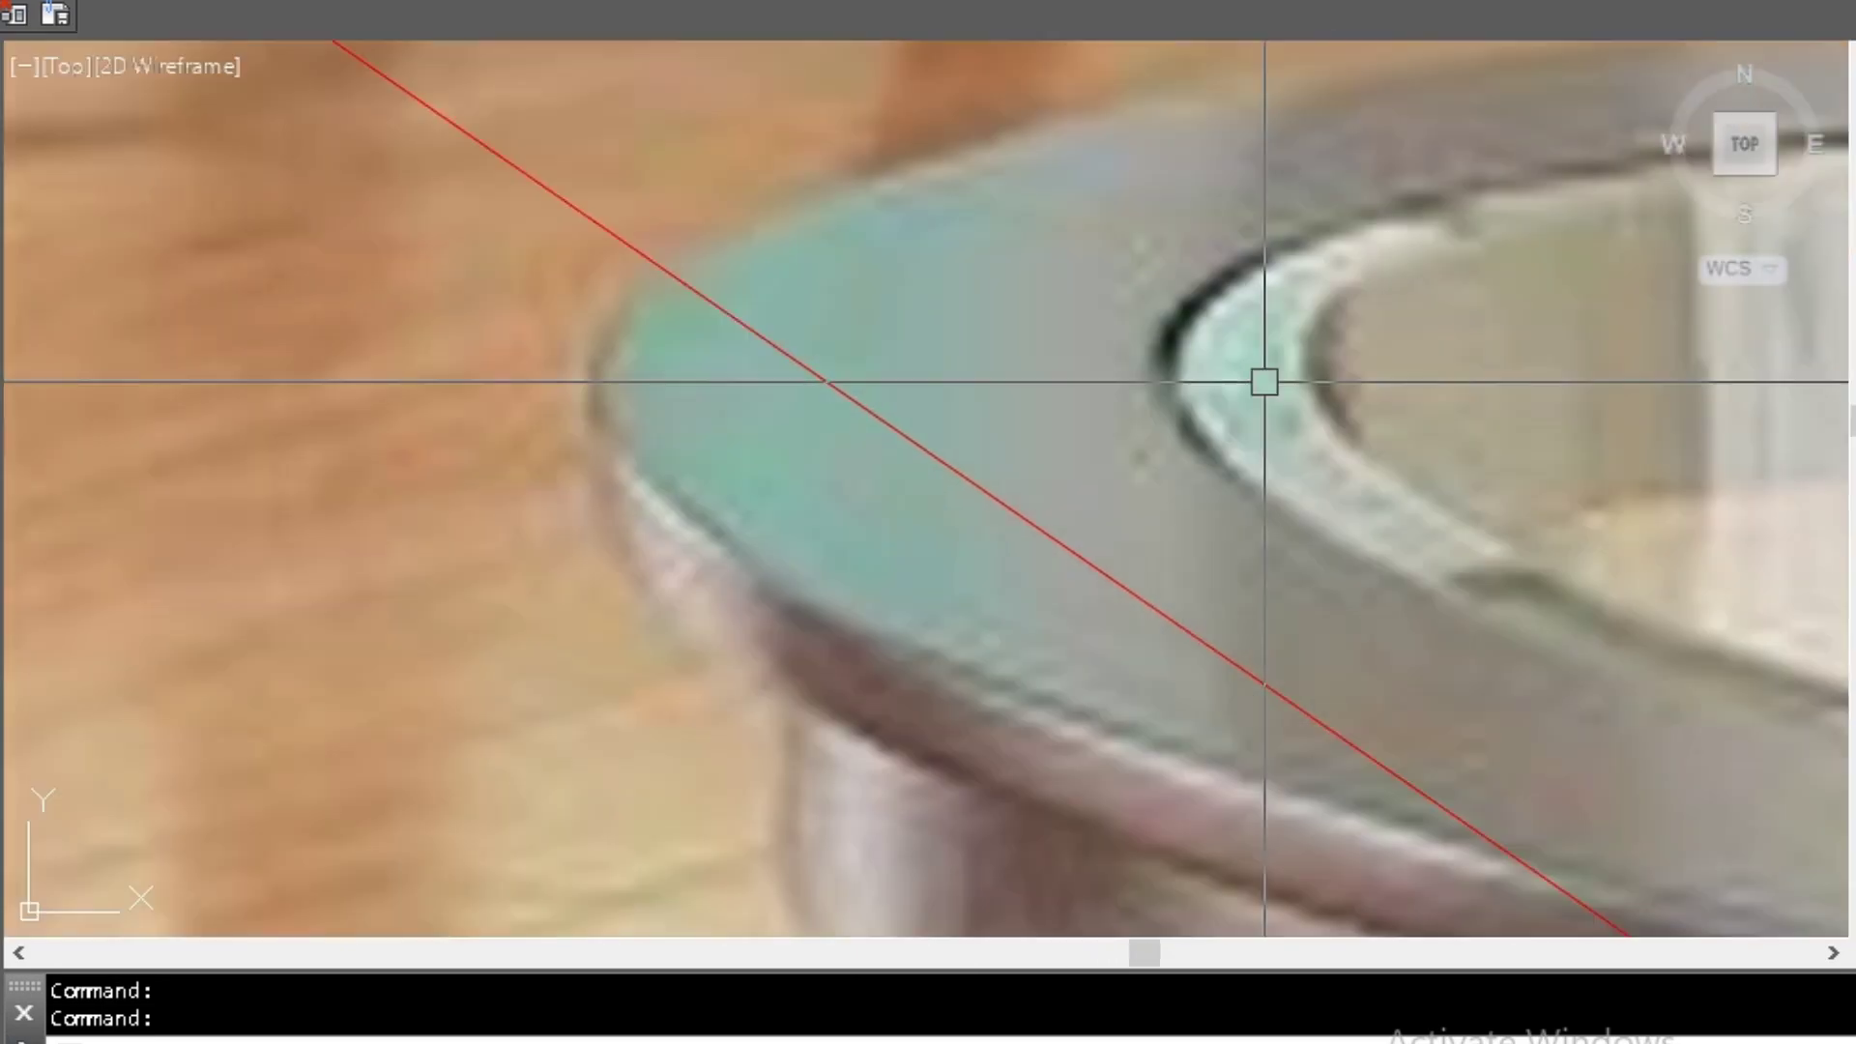
pyautogui.scroll(-3, 1263, 381)
pyautogui.scroll(4, 1283, 414)
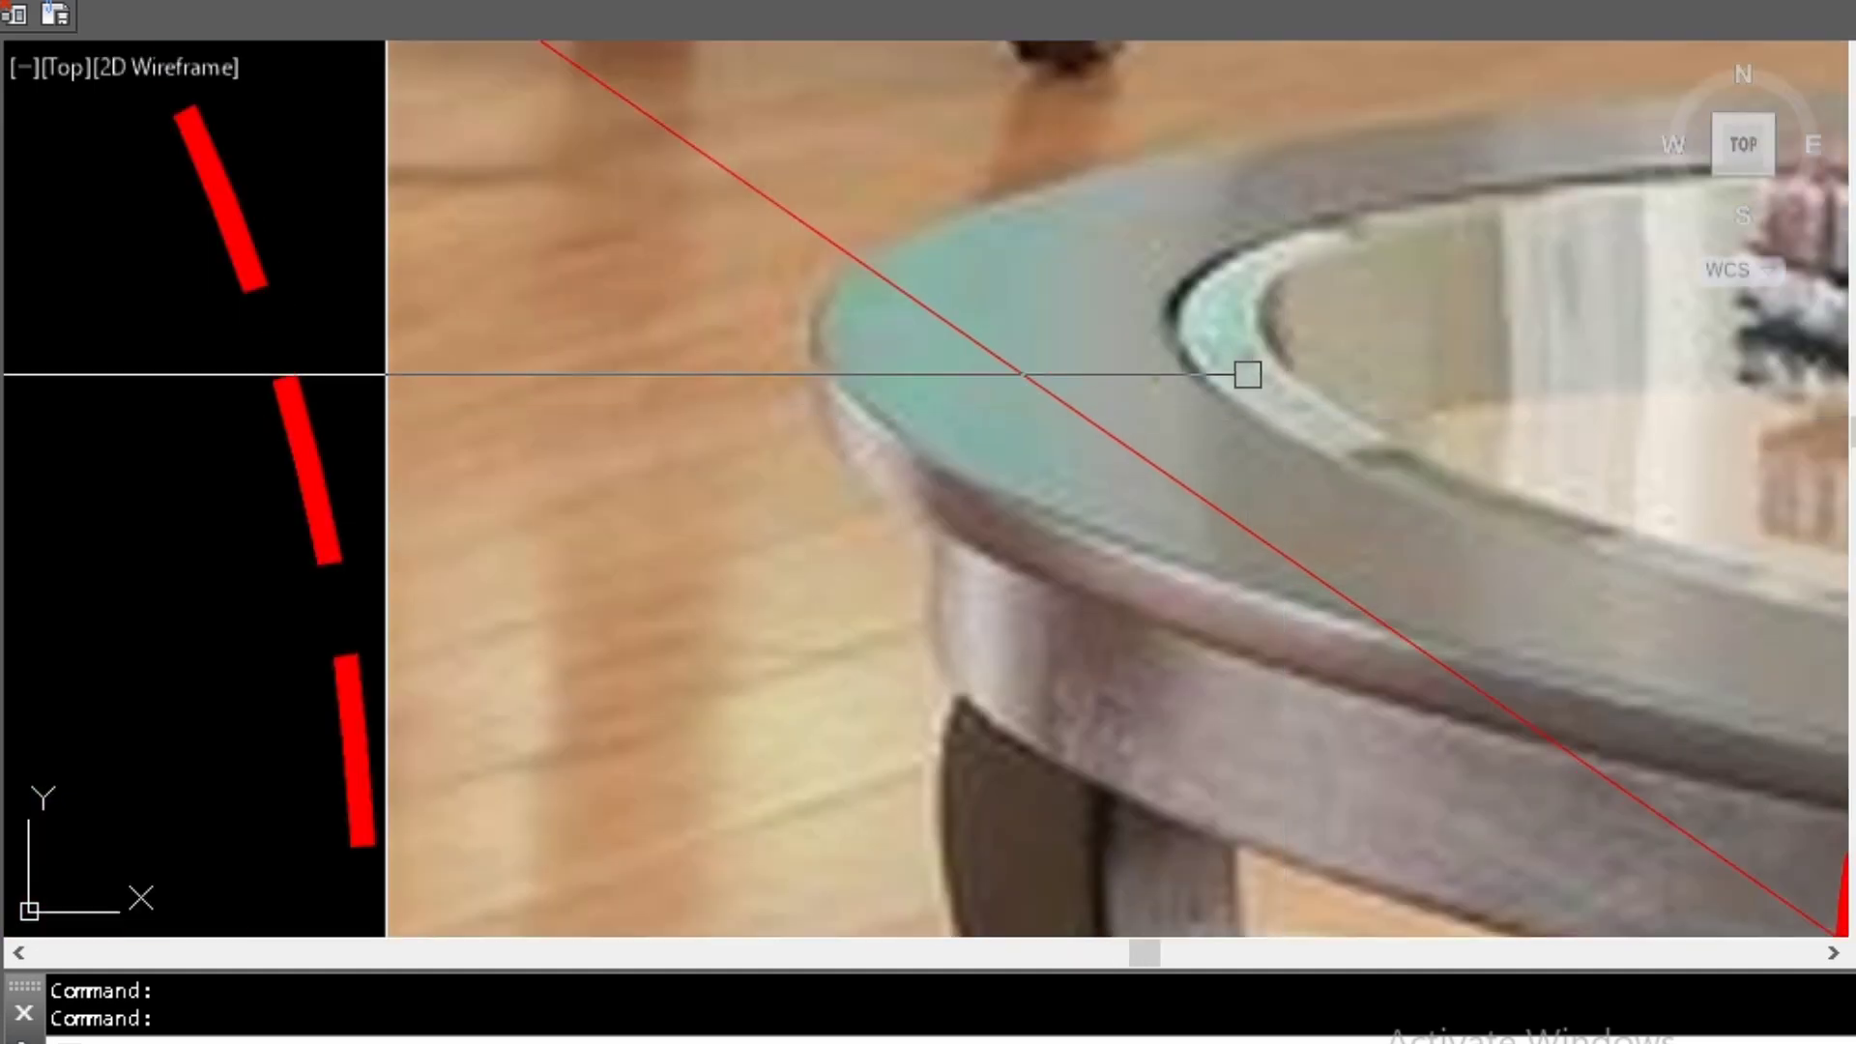
pyautogui.scroll(-3, 1257, 353)
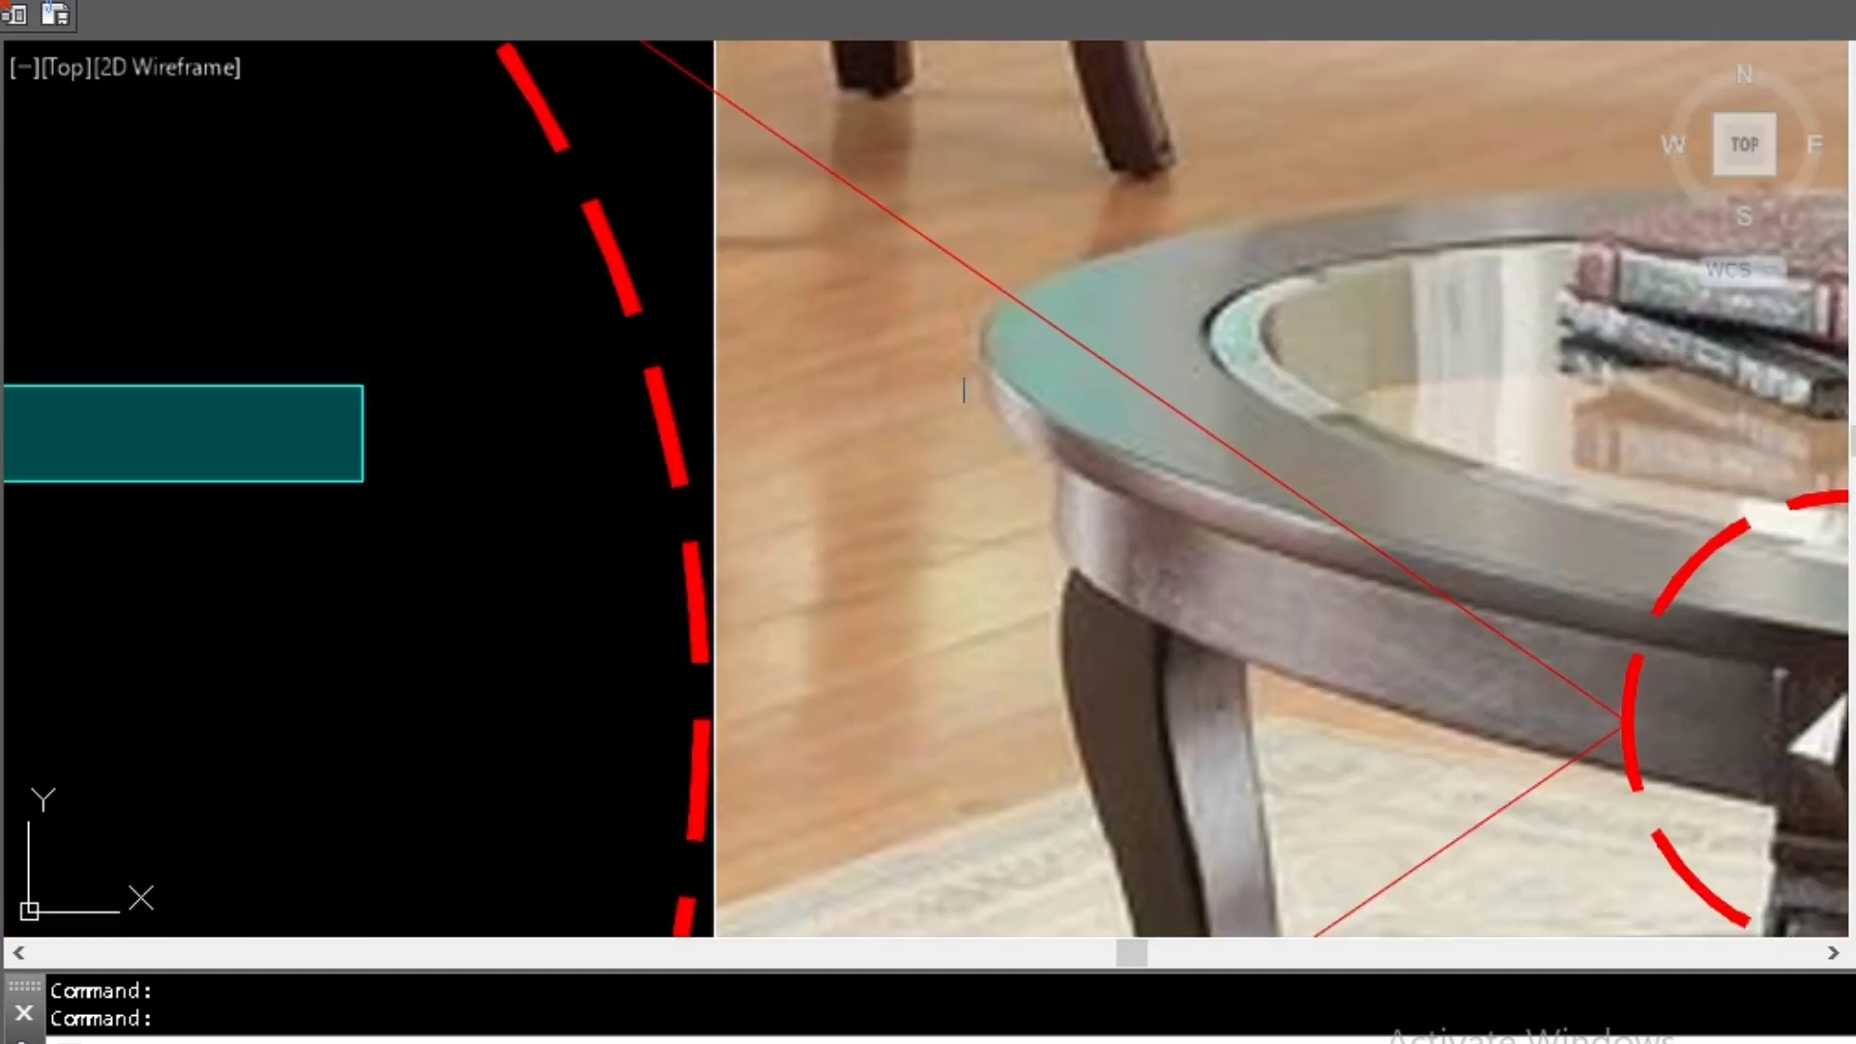
pyautogui.scroll(2, 1285, 380)
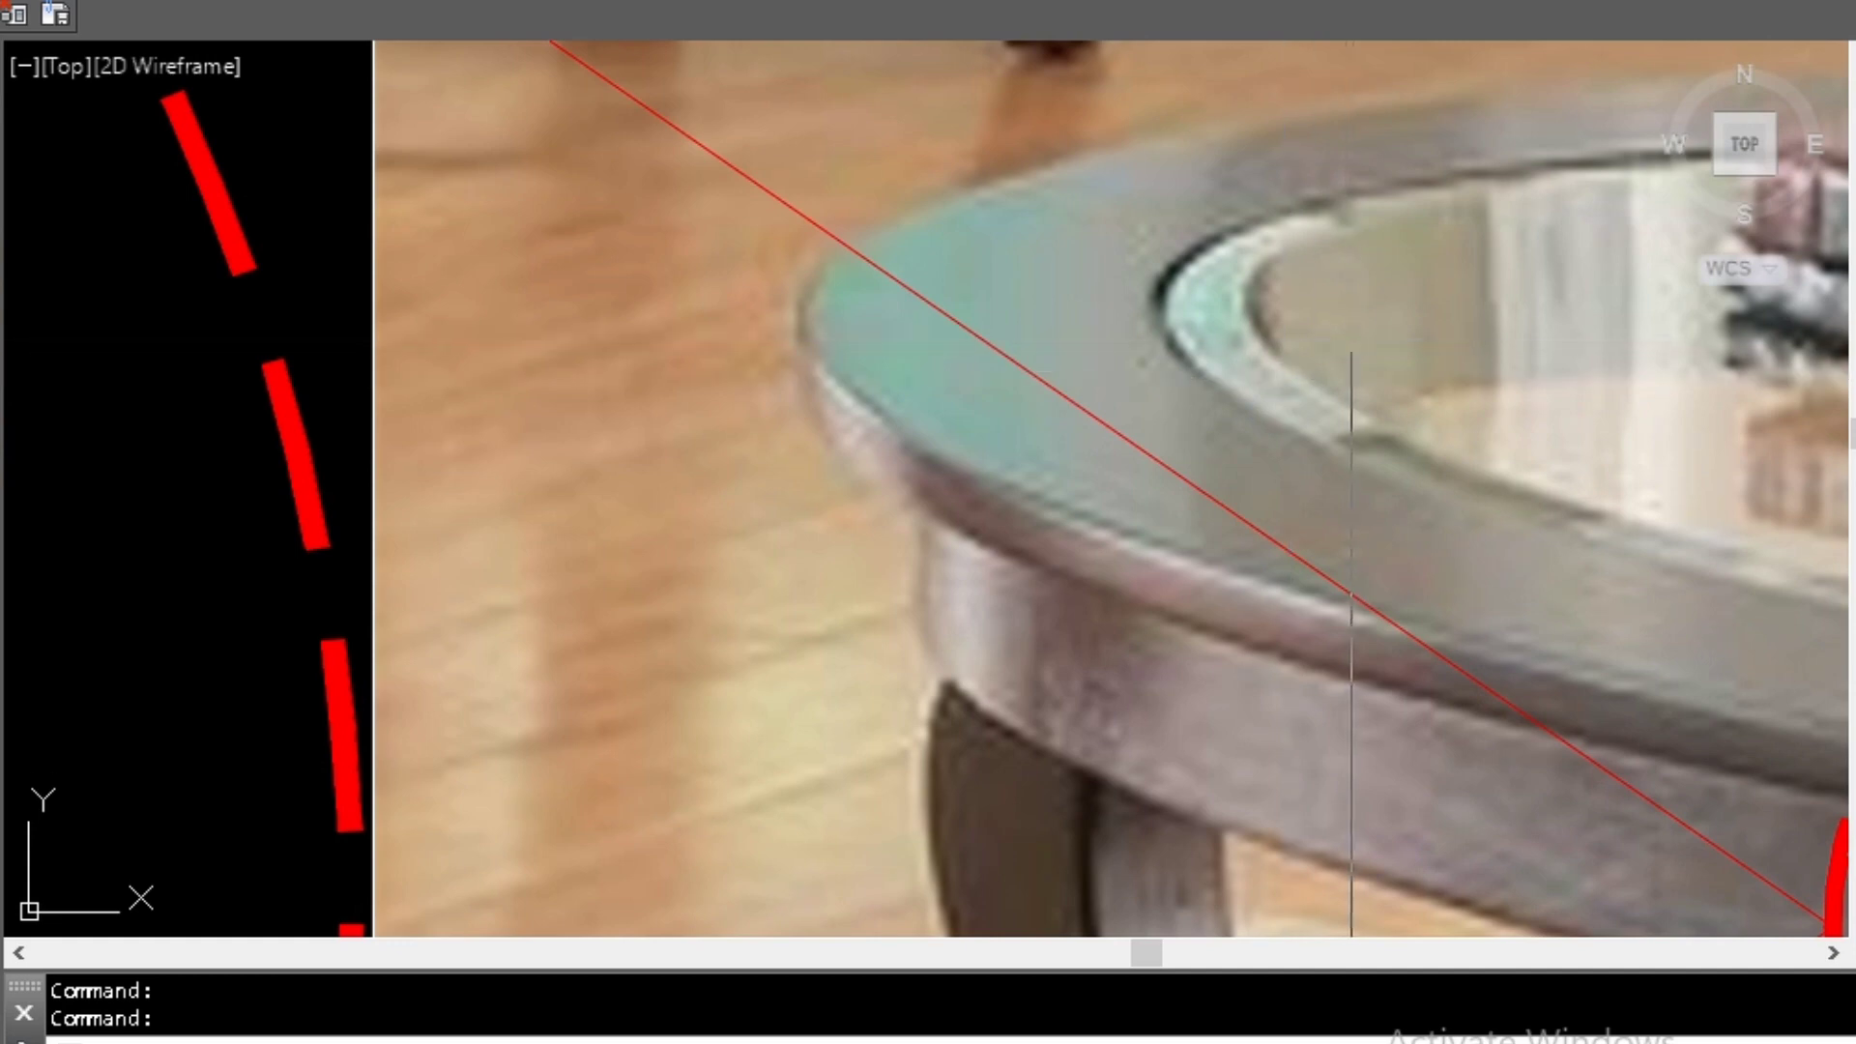